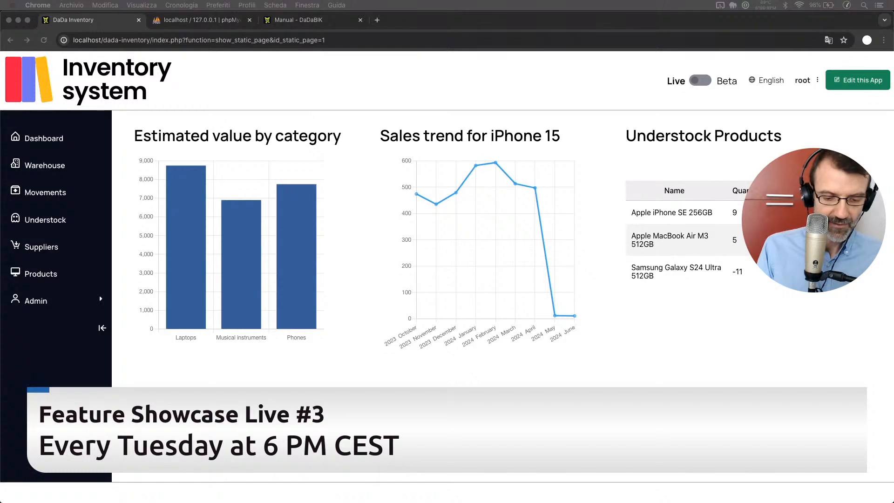
# Look through the Products, Suppliers and Warehouse pages of the inventory application.
pyautogui.press('super+Tab')
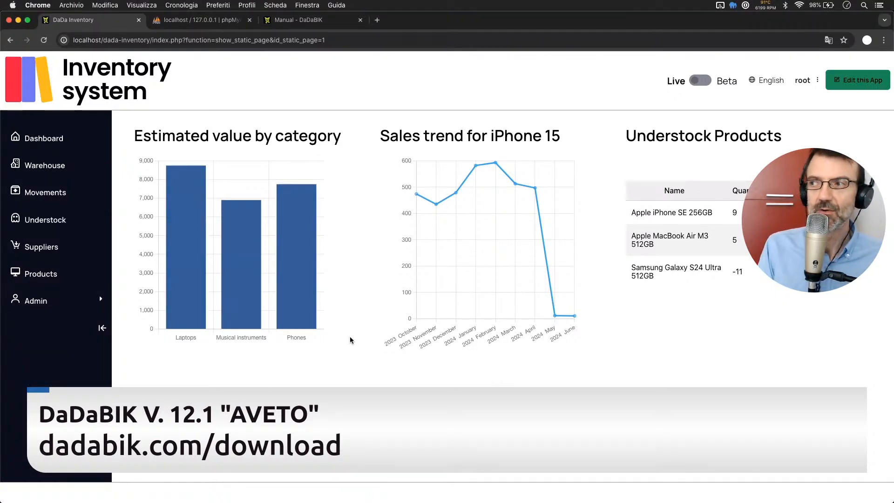
pyautogui.moveTo(236, 237)
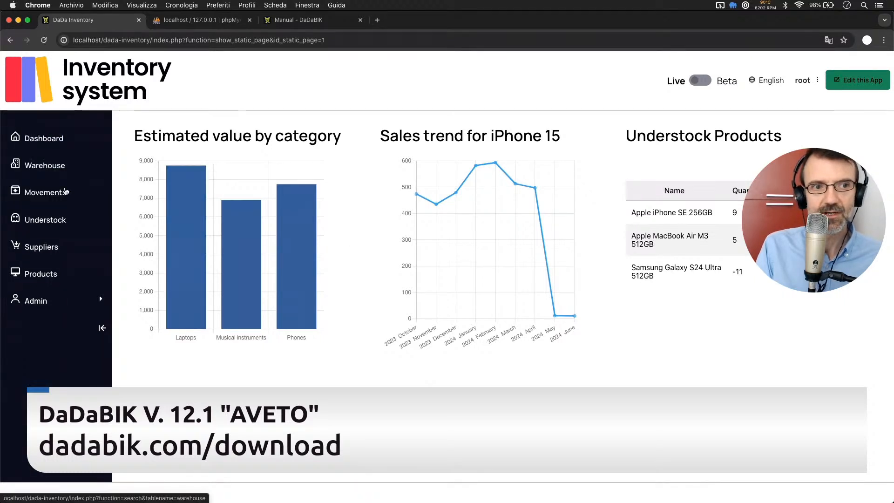
pyautogui.click(41, 282)
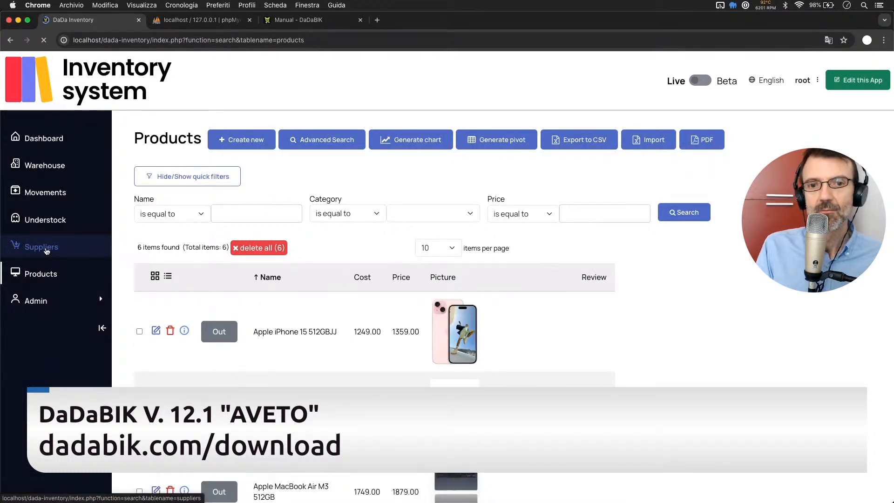
pyautogui.click(46, 250)
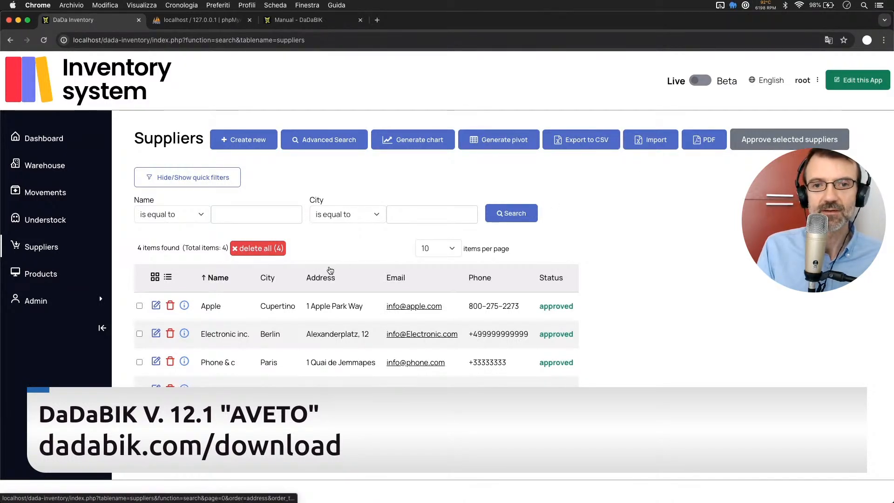
pyautogui.click(45, 171)
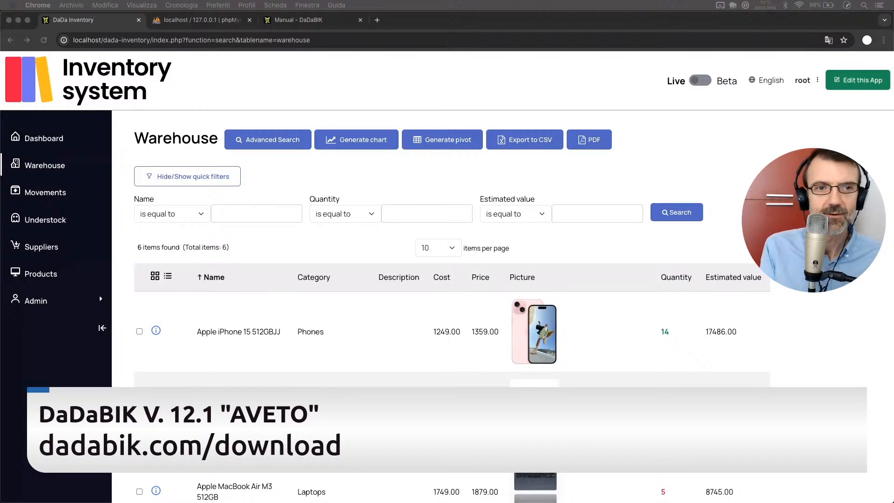
pyautogui.click(124, 184)
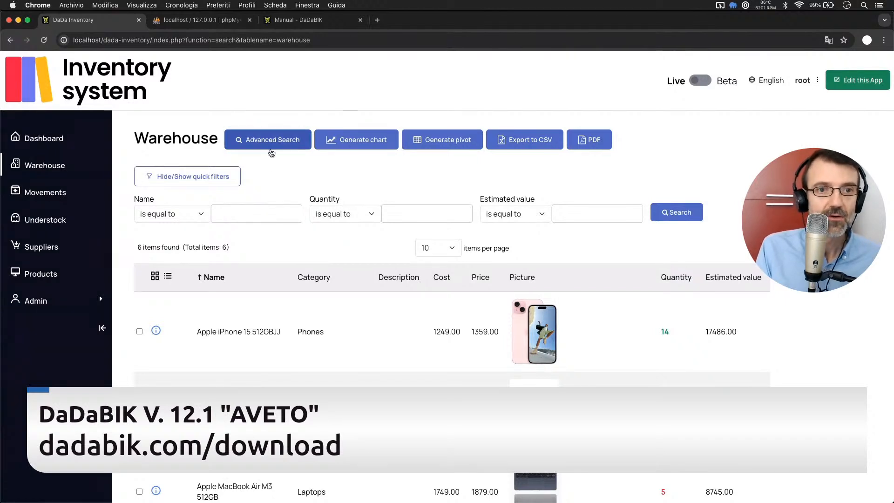
# Enable revisions for the Movements page in the application's admin area and save the page settings.
pyautogui.click(64, 207)
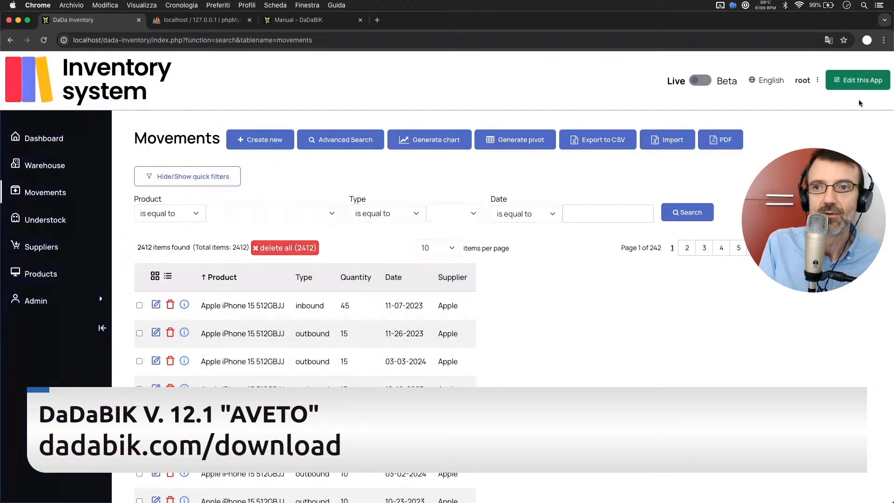
pyautogui.click(854, 81)
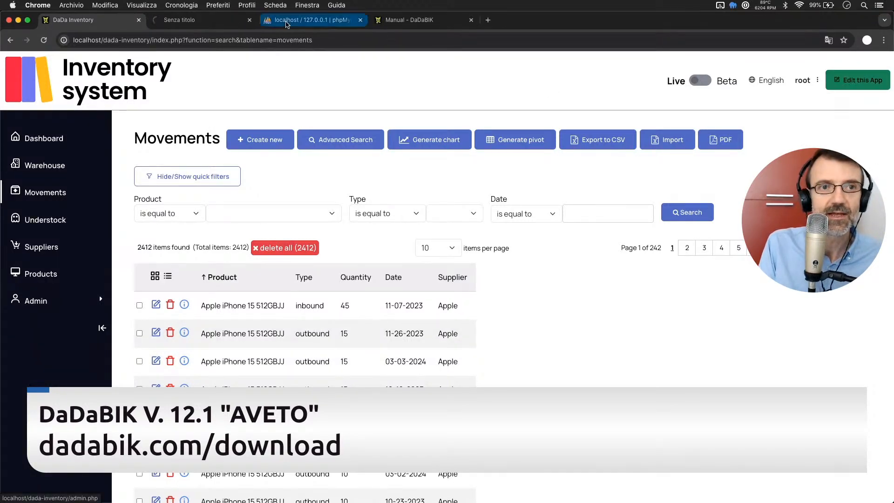
pyautogui.click(182, 21)
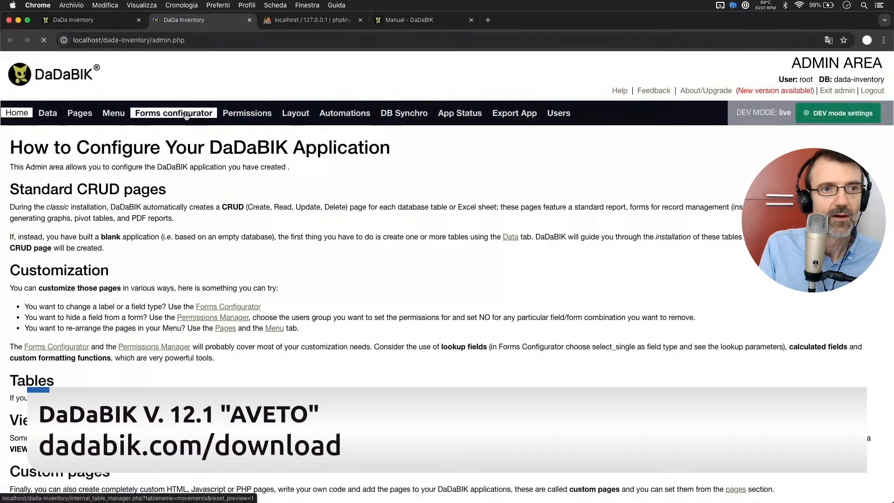
pyautogui.click(76, 113)
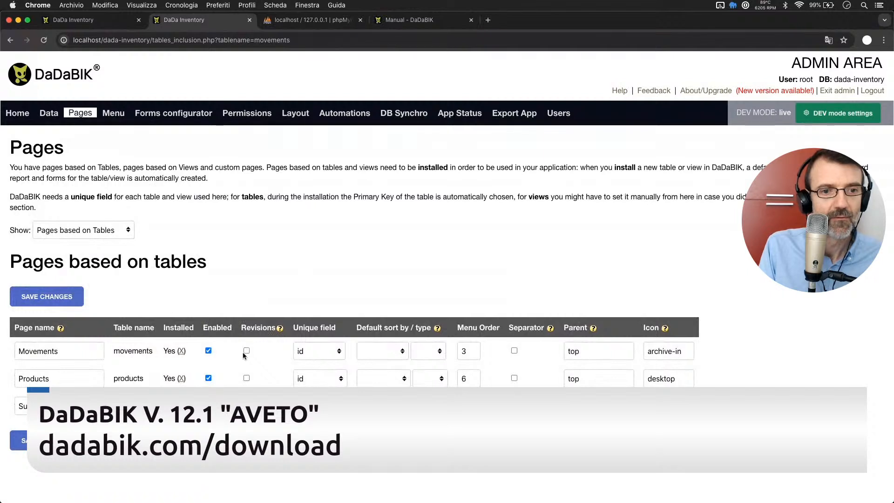
pyautogui.click(246, 350)
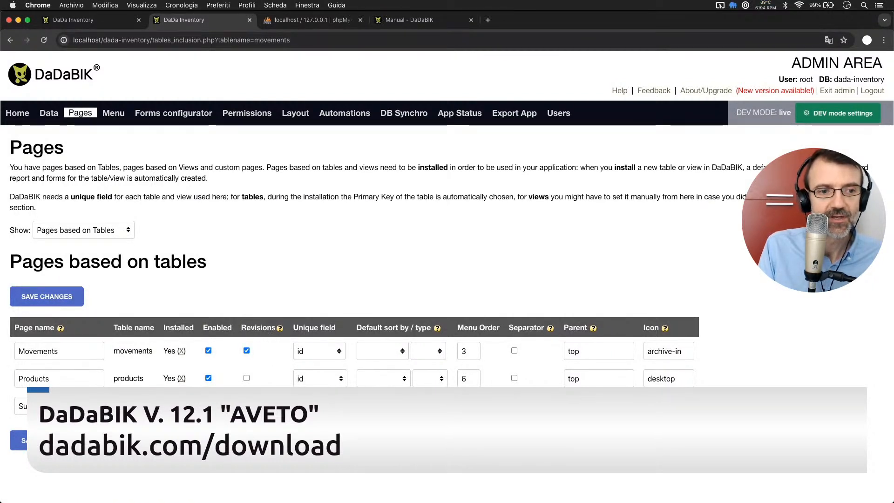
pyautogui.click(47, 441)
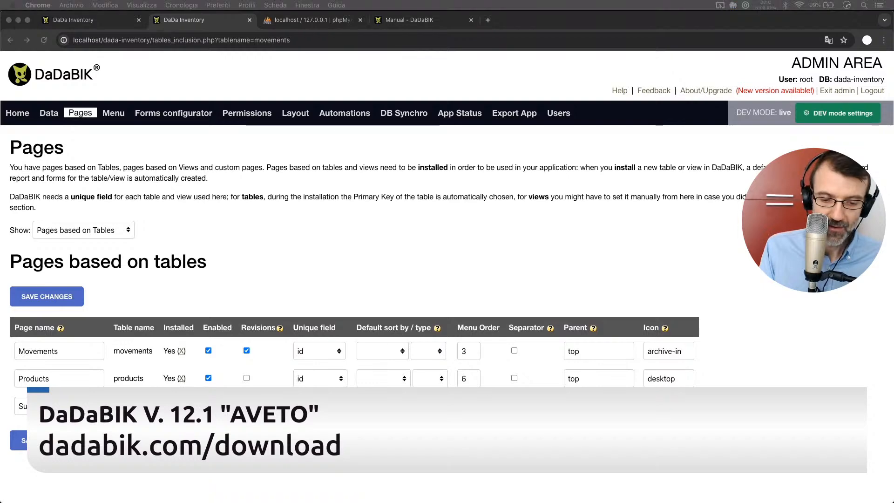
# Back in the inventory application, create and save an outbound movement of the ROLAND TR-6S with quantity 2.
pyautogui.click(93, 20)
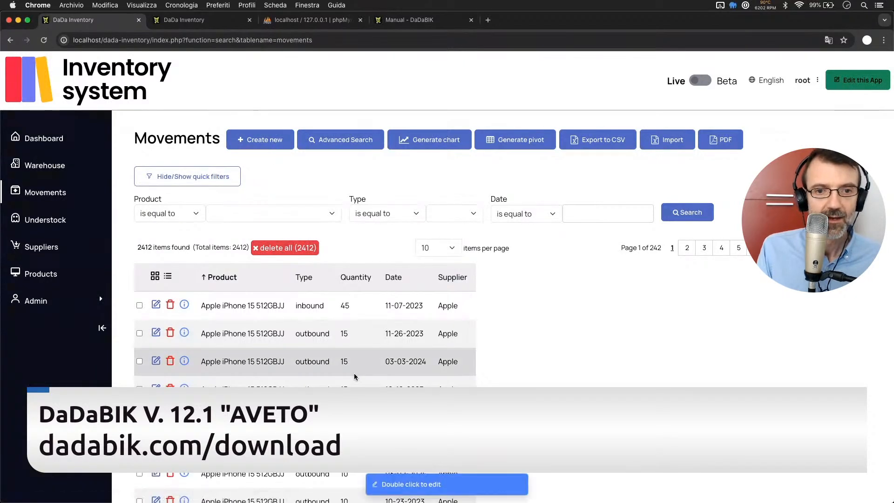
pyautogui.click(256, 145)
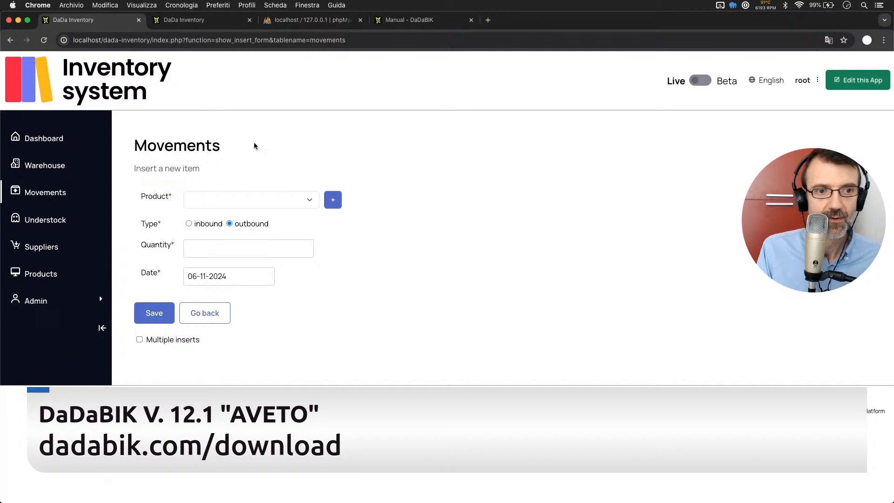
pyautogui.click(233, 206)
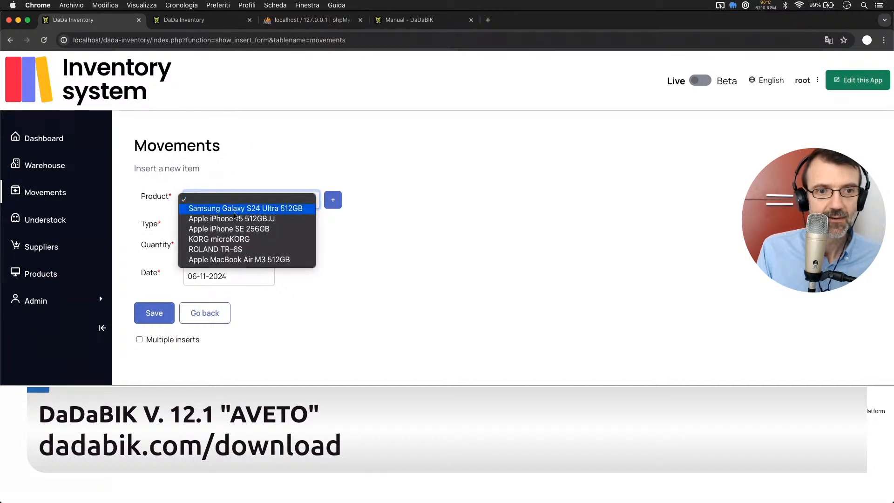
pyautogui.click(242, 251)
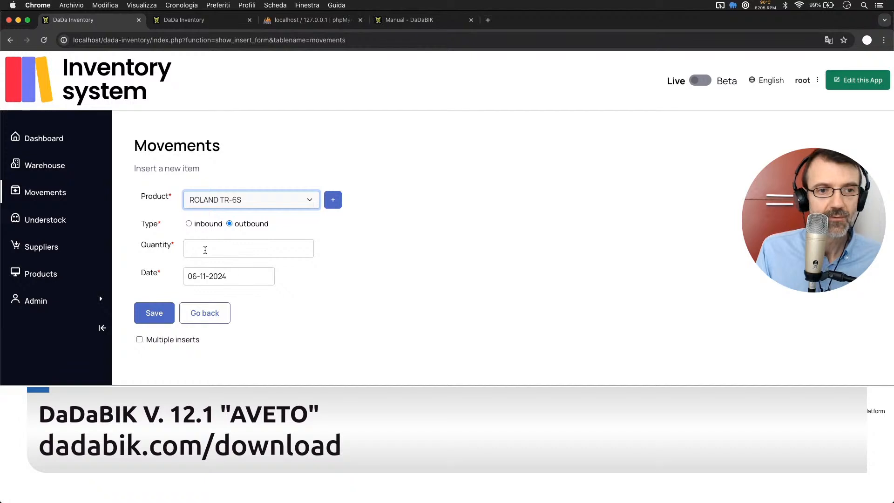
pyautogui.click(204, 249)
pyautogui.write('2')
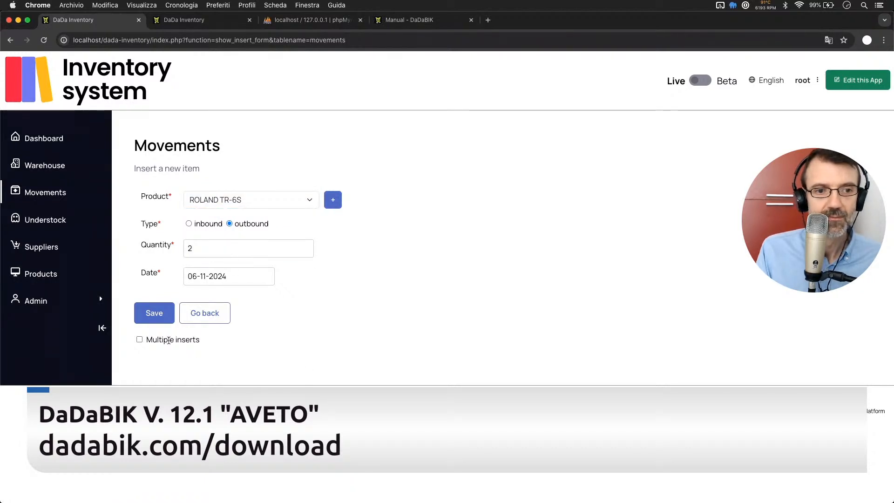
pyautogui.click(146, 320)
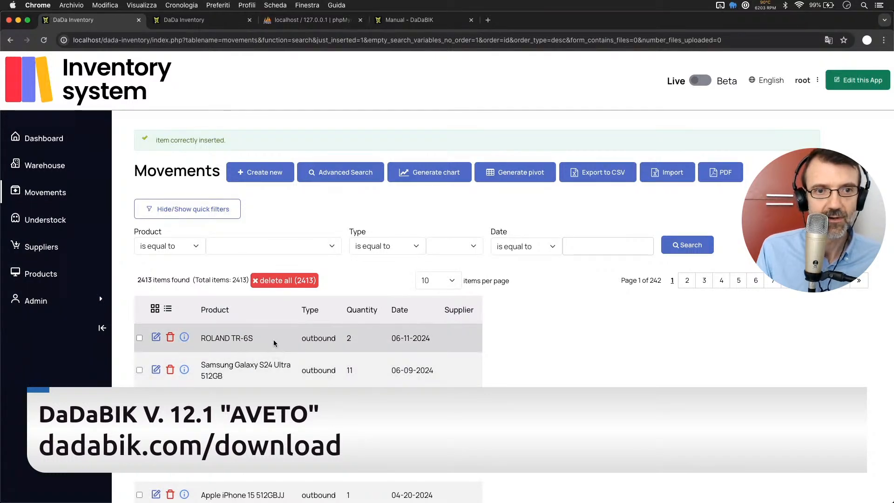
# Create and save an outbound movement of the Apple MacBook Air M3 512GB with quantity 1.
pyautogui.click(258, 176)
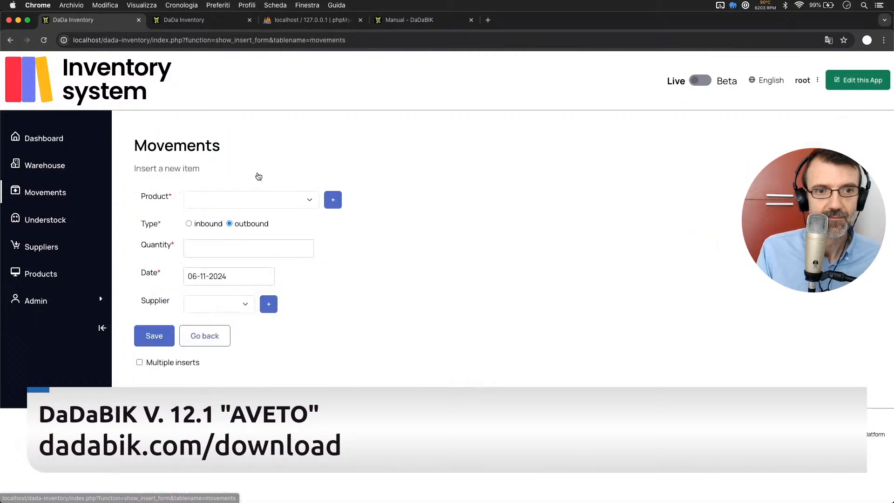
pyautogui.click(223, 197)
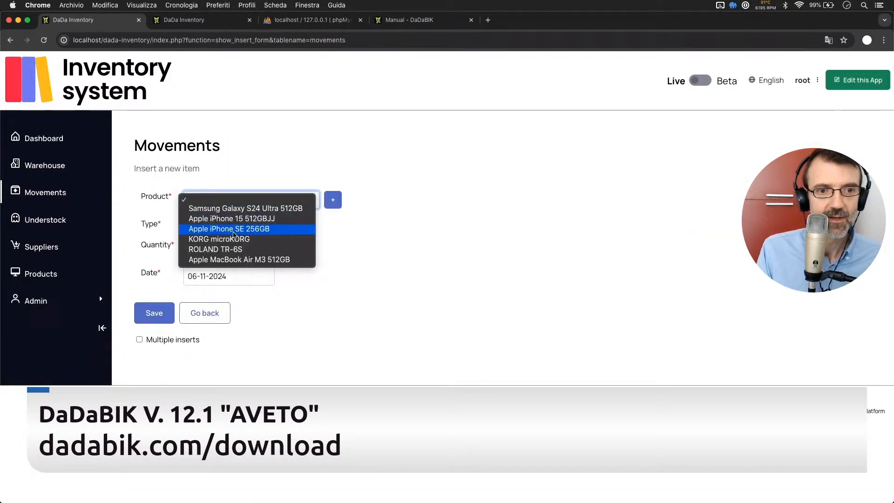
pyautogui.click(241, 261)
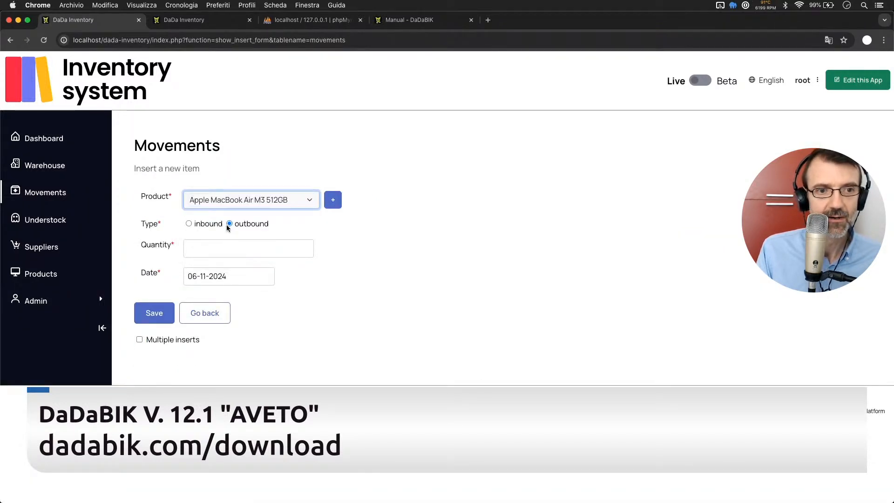
pyautogui.click(216, 257)
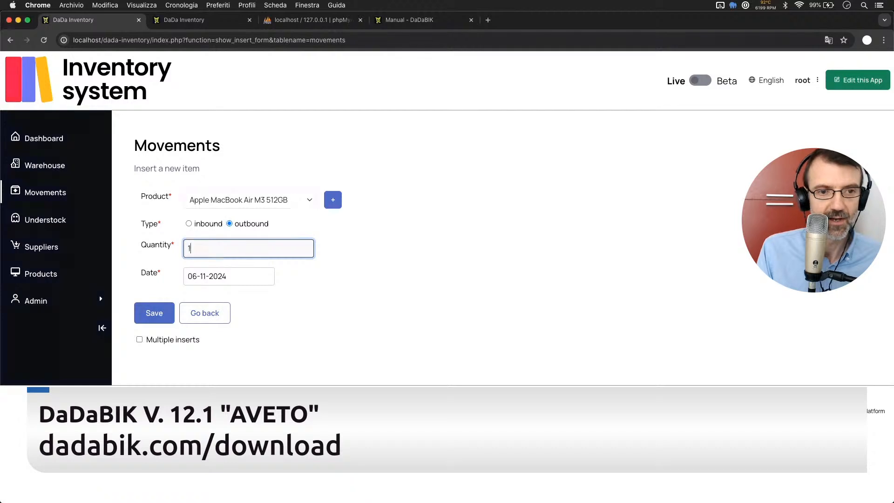
pyautogui.click(156, 321)
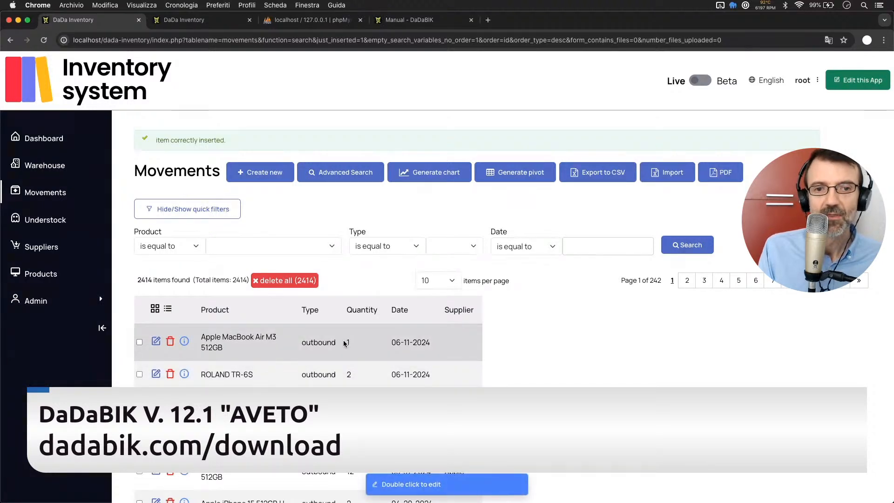
# Set the quantity of the new Apple MacBook Air M3 512GB movement to 2, save it and return to the list.
pyautogui.click(154, 343)
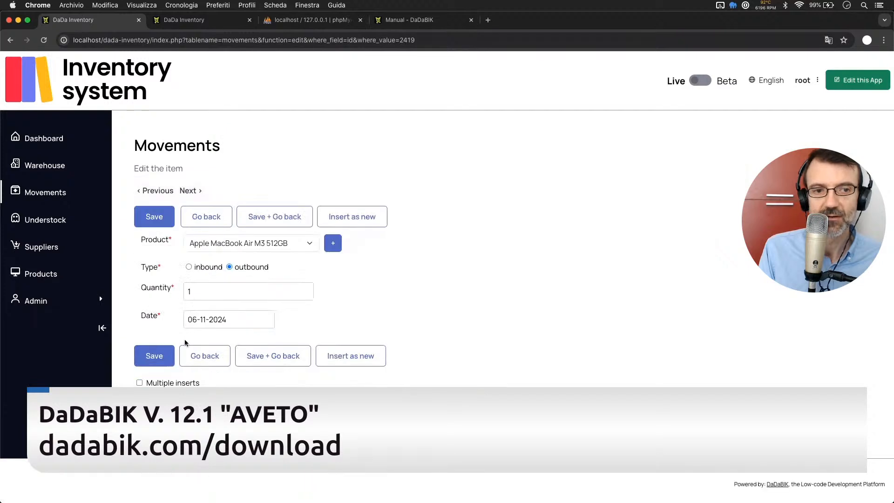
pyautogui.click(207, 294)
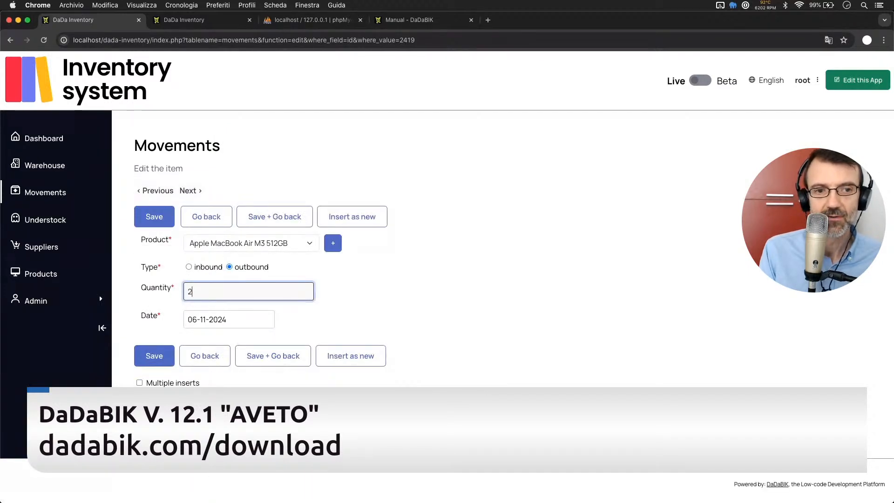
pyautogui.click(291, 356)
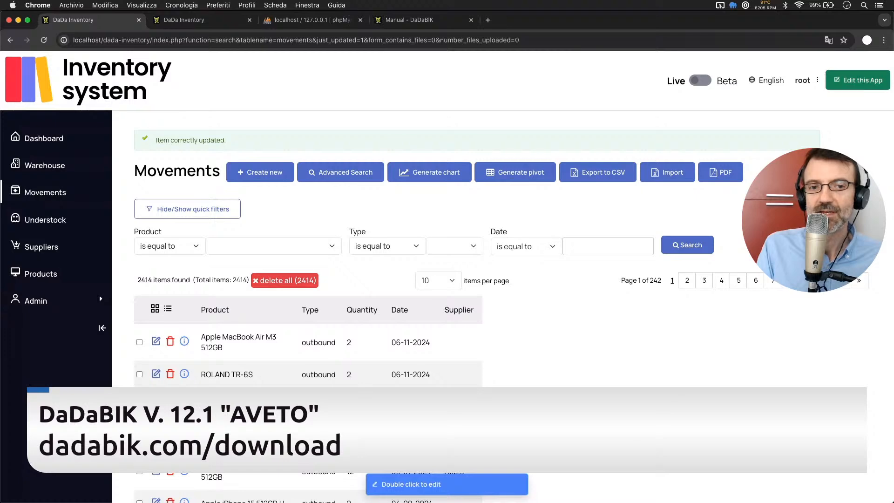
# Open the revisions of the Movements page and examine the recorded update of the Apple MacBook Air M3 512GB movement.
pyautogui.scroll(-6, 307, 261)
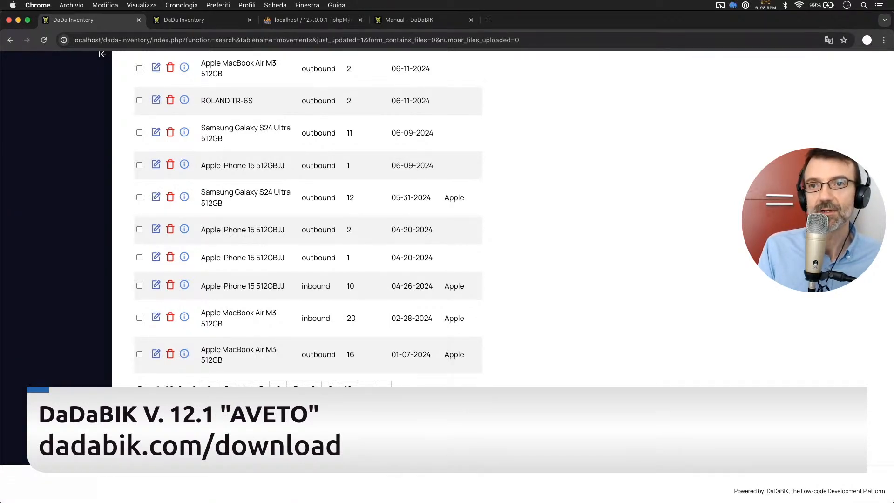
pyautogui.scroll(10, 447, 274)
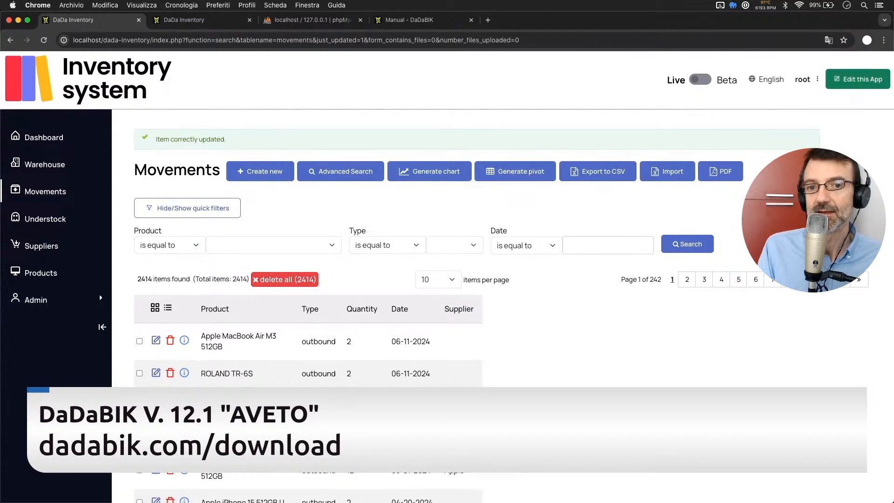
pyautogui.scroll(-7, 447, 274)
pyautogui.scroll(-3, 447, 275)
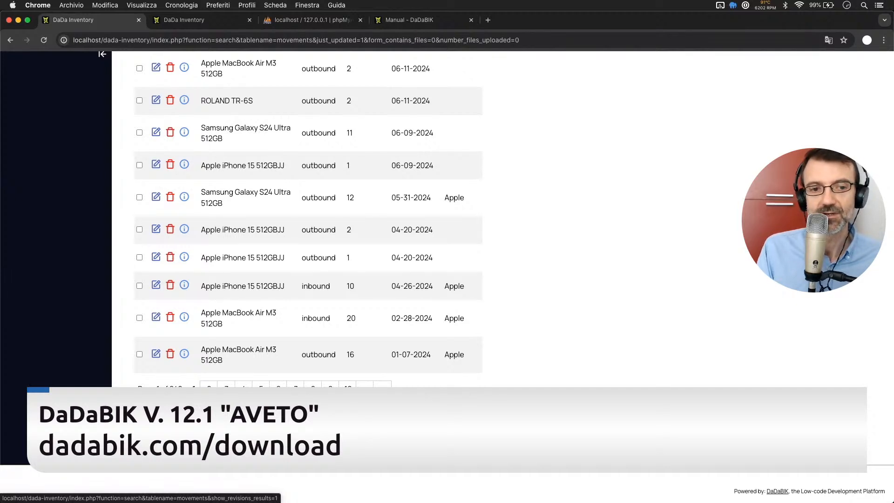
pyautogui.click(172, 431)
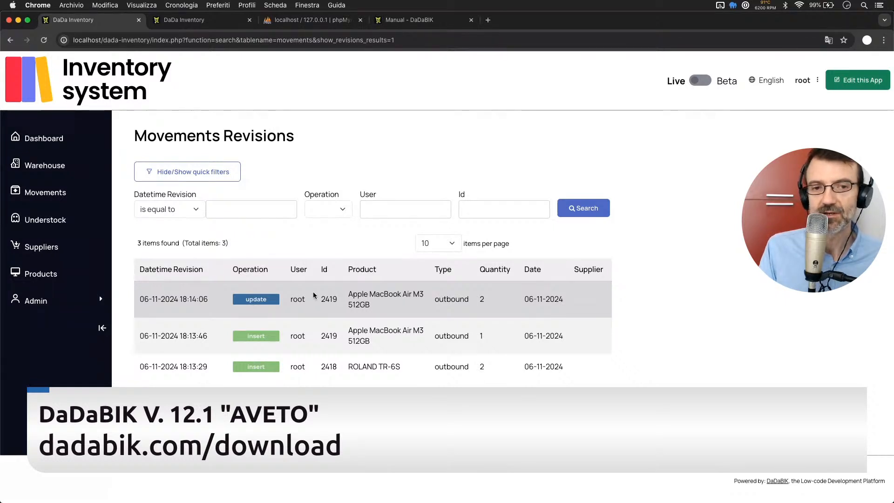
pyautogui.moveTo(321, 300); pyautogui.dragTo(577, 303)
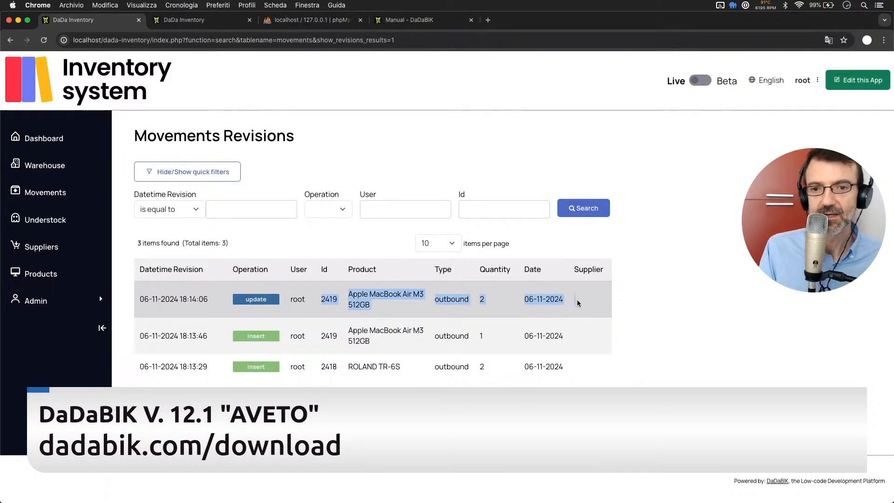
pyautogui.click(655, 303)
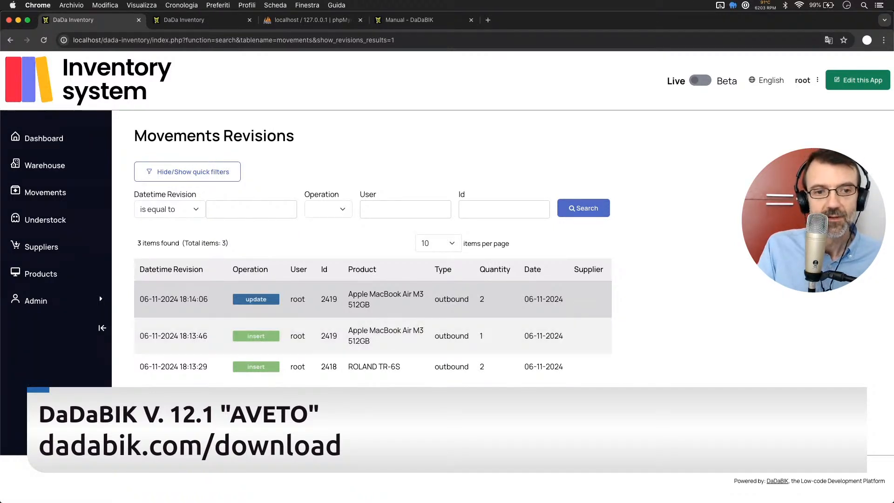
# Return to the movements list and open the revision history of the newest Apple MacBook Air M3 512GB movement.
pyautogui.click(168, 404)
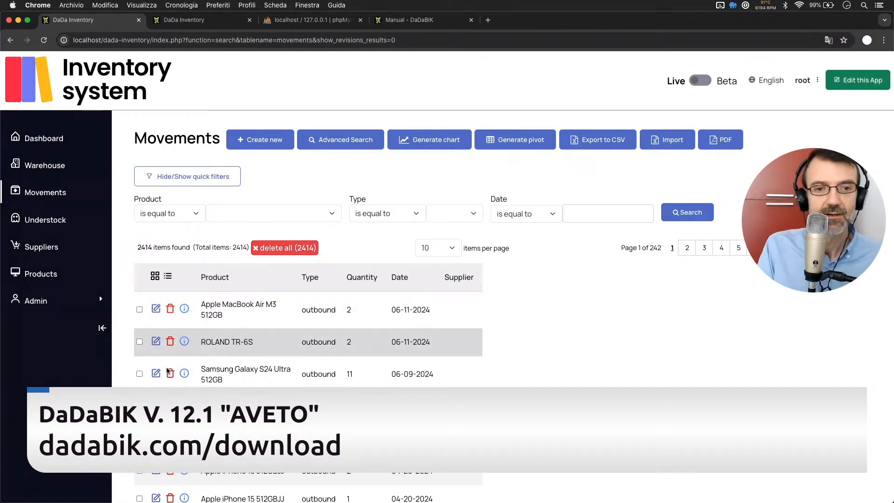
pyautogui.click(158, 309)
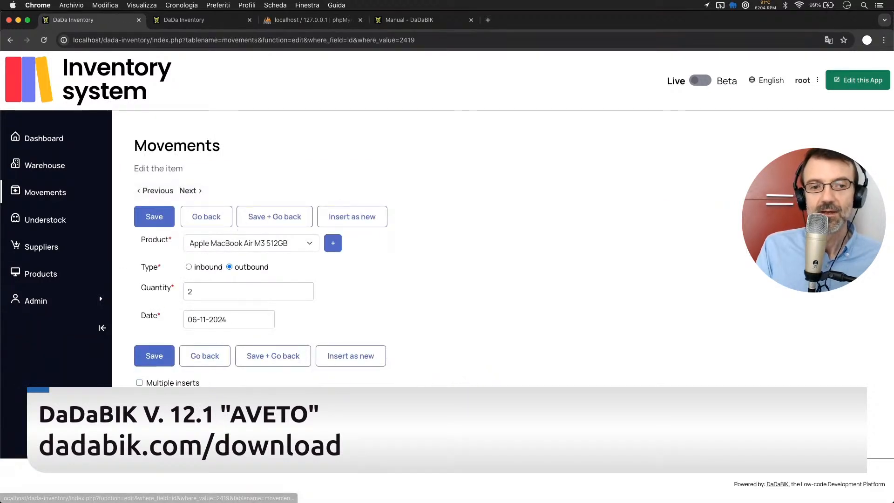
pyautogui.click(171, 406)
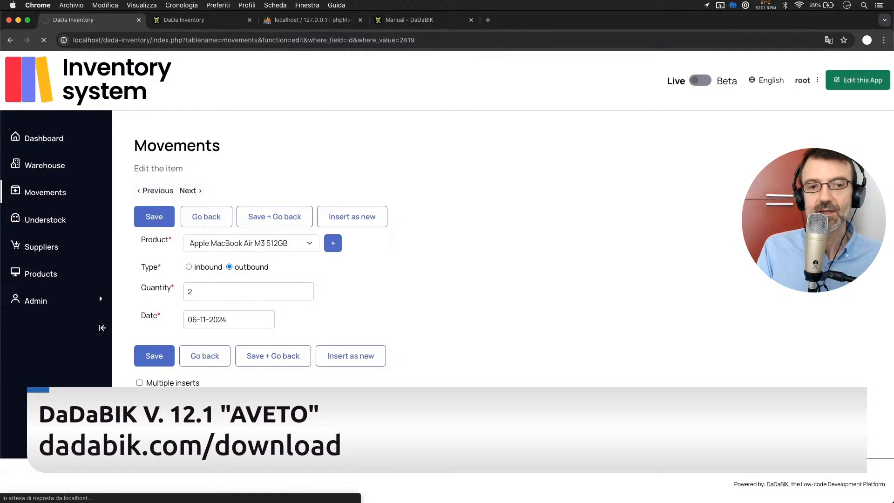
# Examine the record revisions of the Apple MacBook Air M3 512GB movement and go back to the movements list.
pyautogui.scroll(-4, 334, 368)
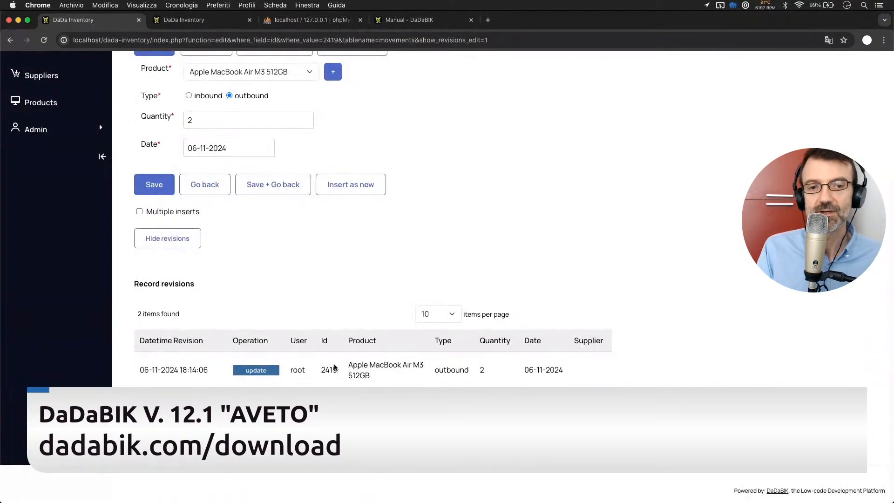
pyautogui.scroll(3, 334, 368)
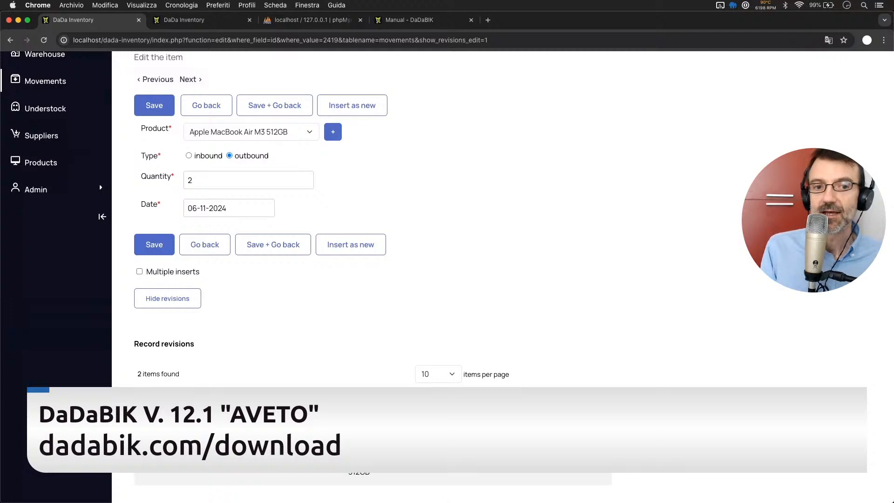
pyautogui.click(215, 246)
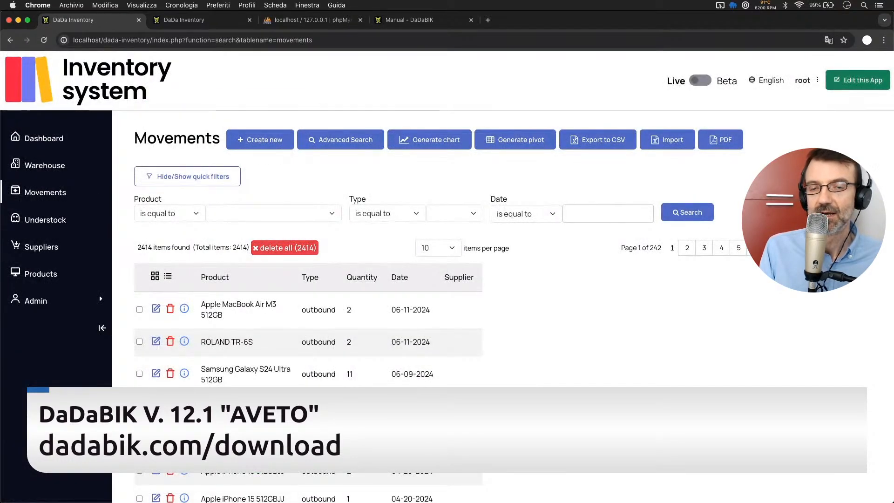
# Delete the newest Apple MacBook Air M3 512GB movement, check its deletion in the Movements revisions and return to the movements list.
pyautogui.click(169, 311)
pyautogui.press('Return')
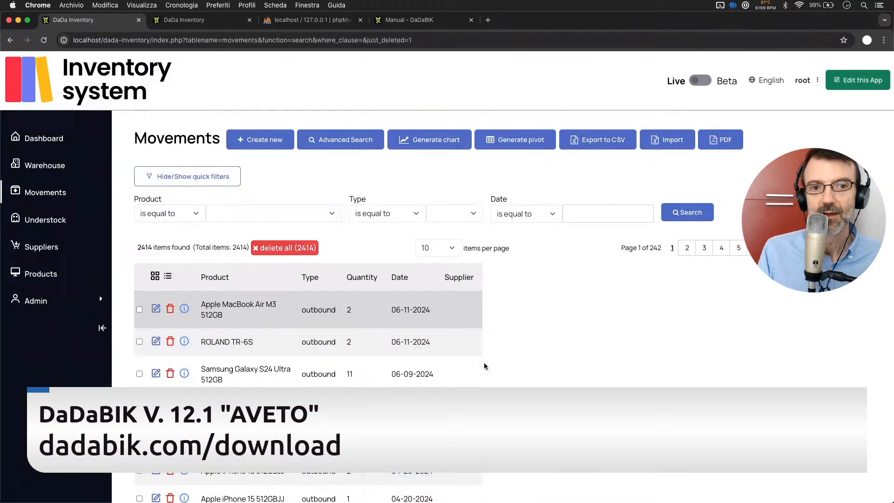
pyautogui.scroll(-5, 464, 306)
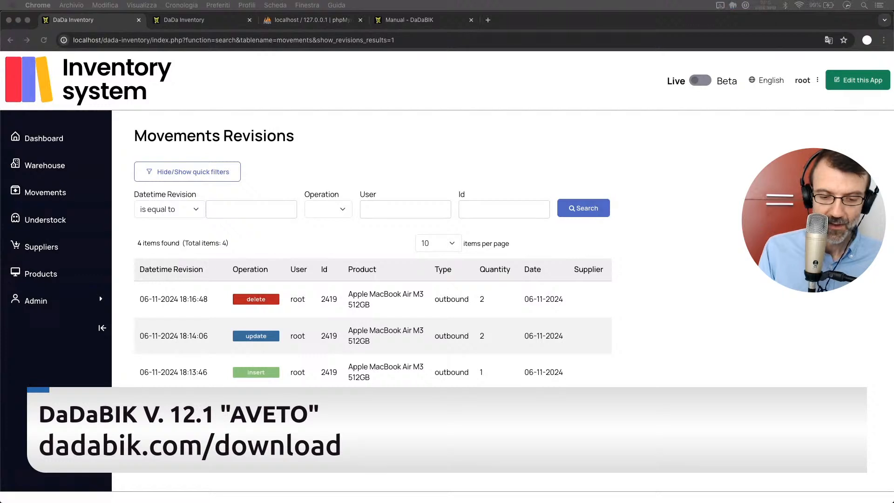
pyautogui.click(526, 336)
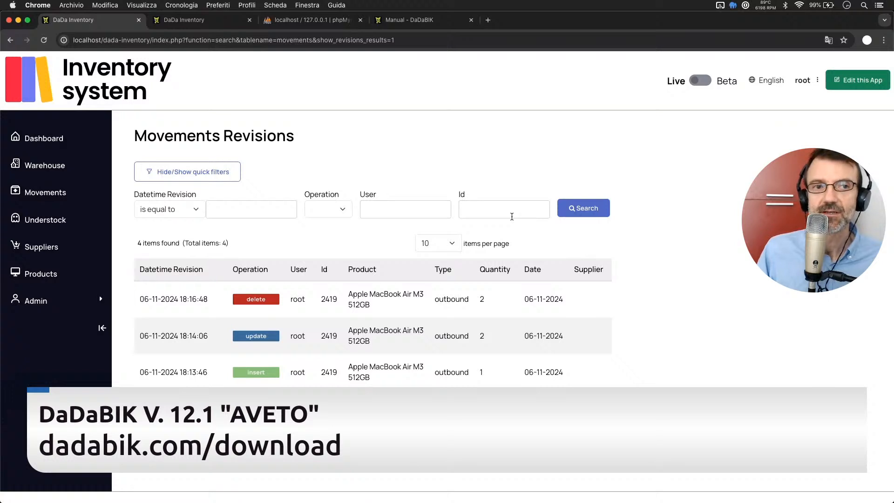
pyautogui.click(43, 195)
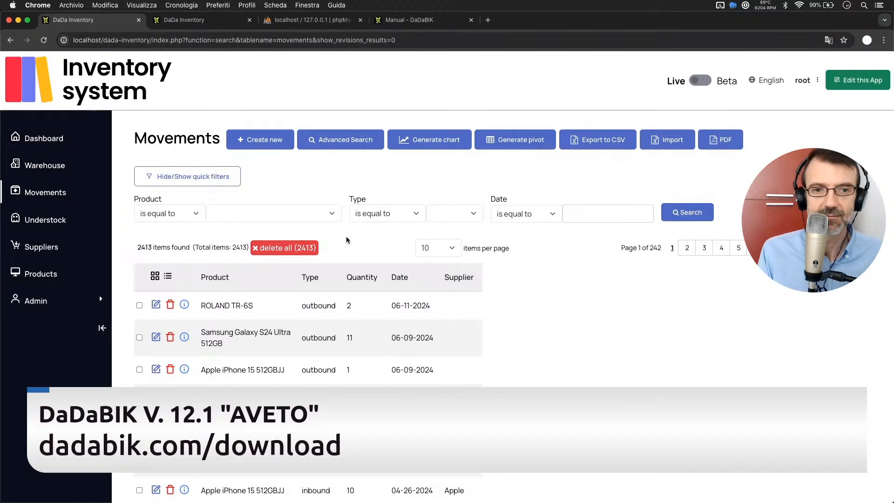
# Switch to the DaDaBIK admin area and add a field named test to the movements table in the data structures.
pyautogui.click(195, 20)
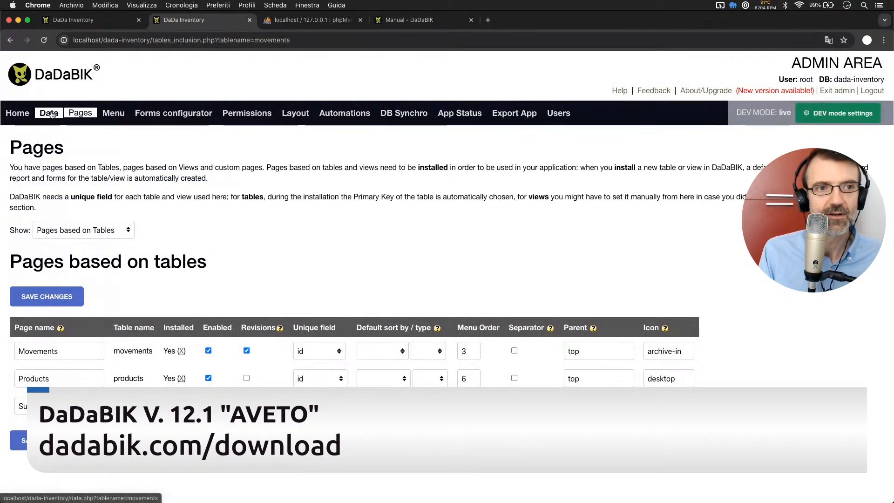
pyautogui.click(51, 114)
pyautogui.scroll(-5, 49, 353)
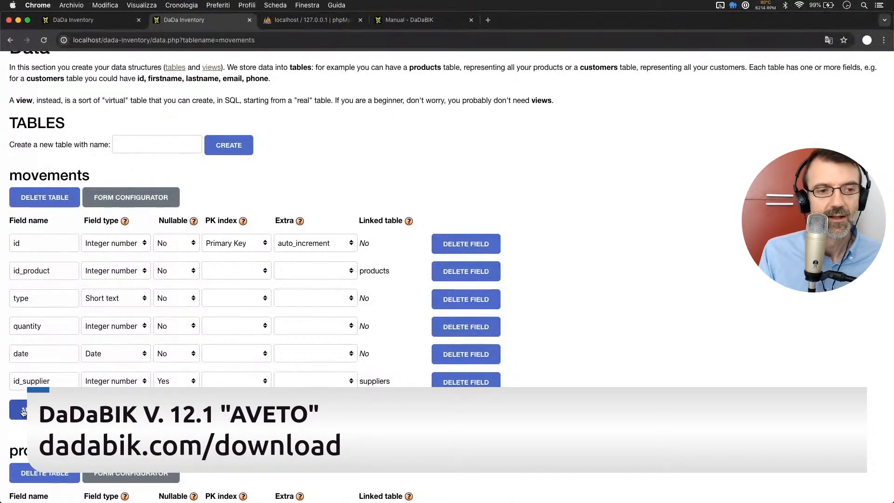
pyautogui.click(24, 411)
pyautogui.click(23, 409)
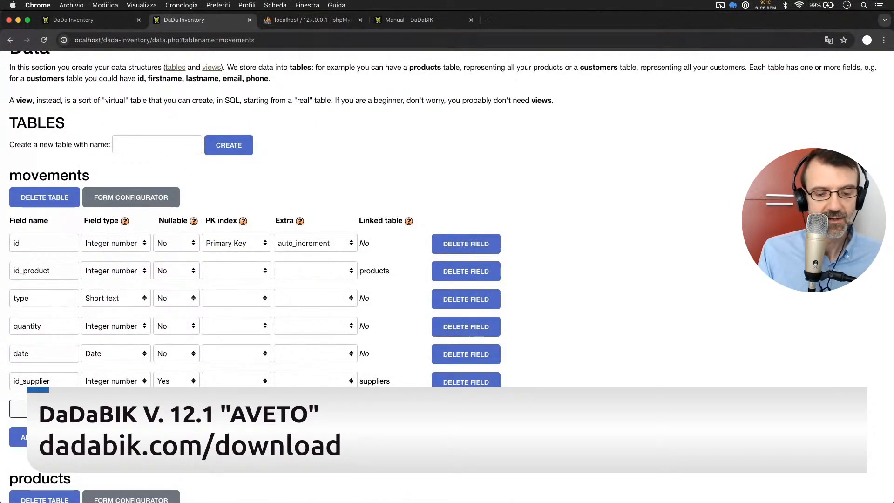
pyautogui.write('test')
pyautogui.click(116, 408)
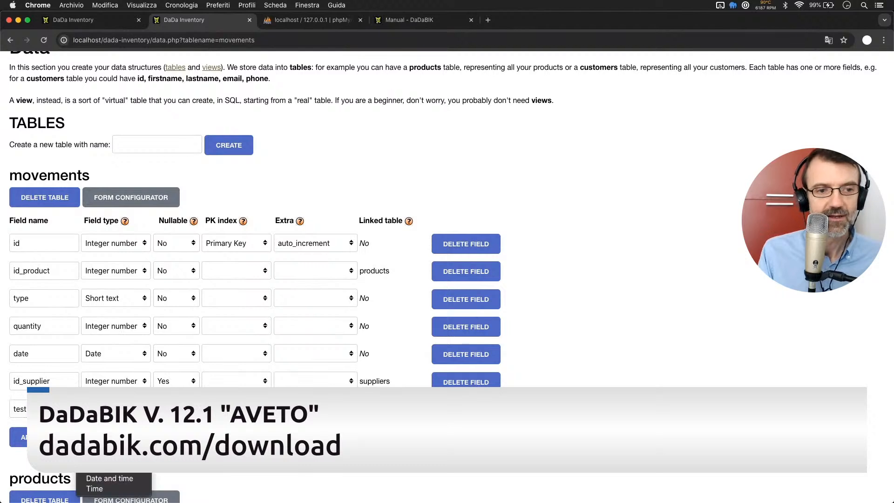
pyautogui.click(110, 419)
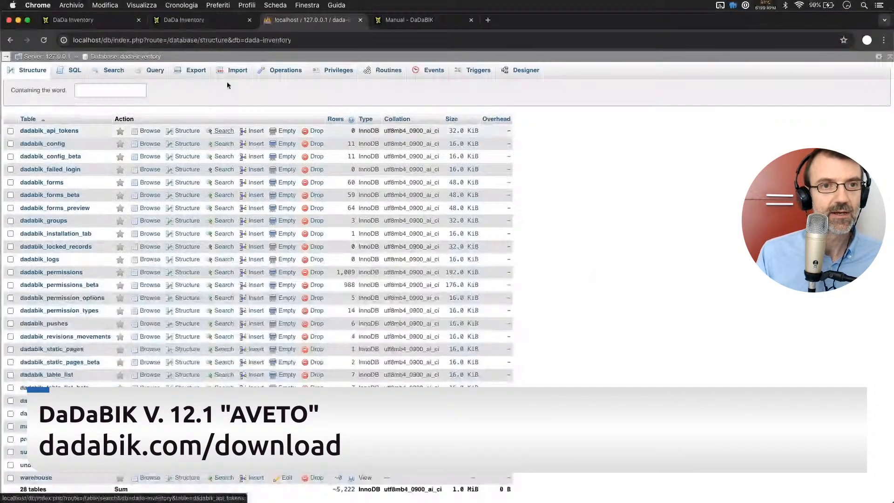
# Return to the inventory app and try to save a new outbound Samsung Galaxy S24 Ultra 512GB movement with quantity 2 and Test 32323.
pyautogui.click(192, 21)
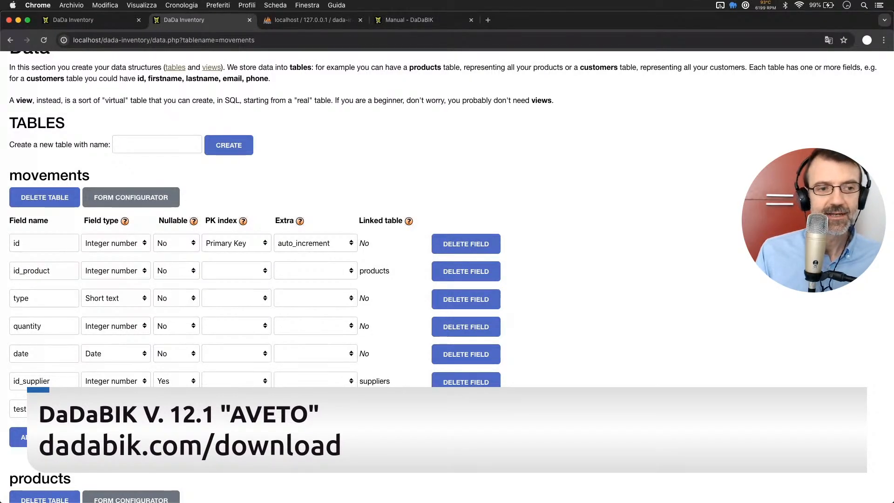
pyautogui.click(105, 17)
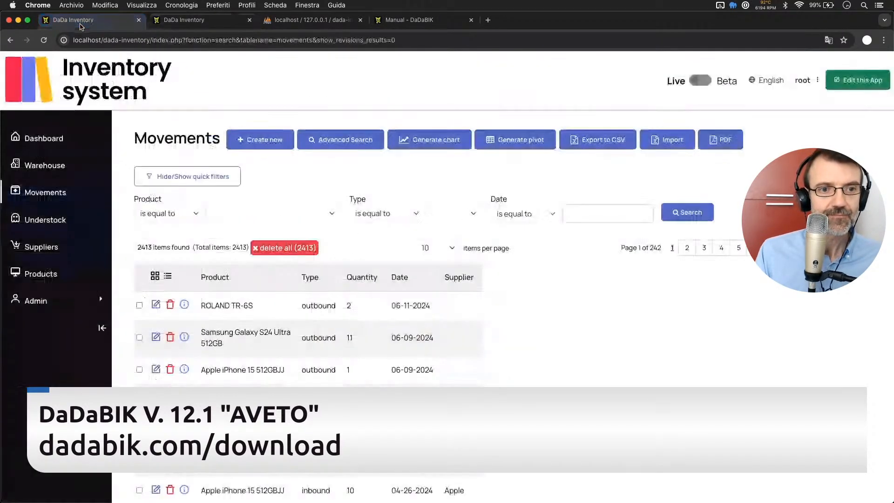
pyautogui.click(247, 144)
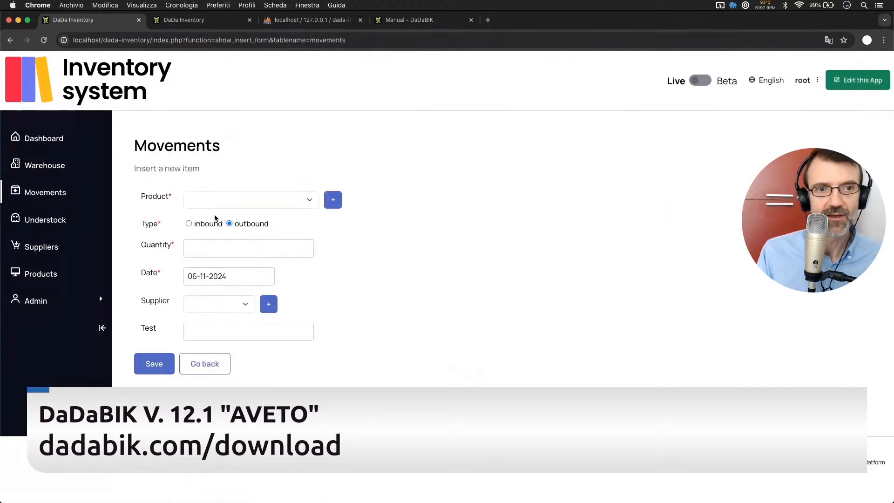
pyautogui.click(217, 201)
pyautogui.click(227, 209)
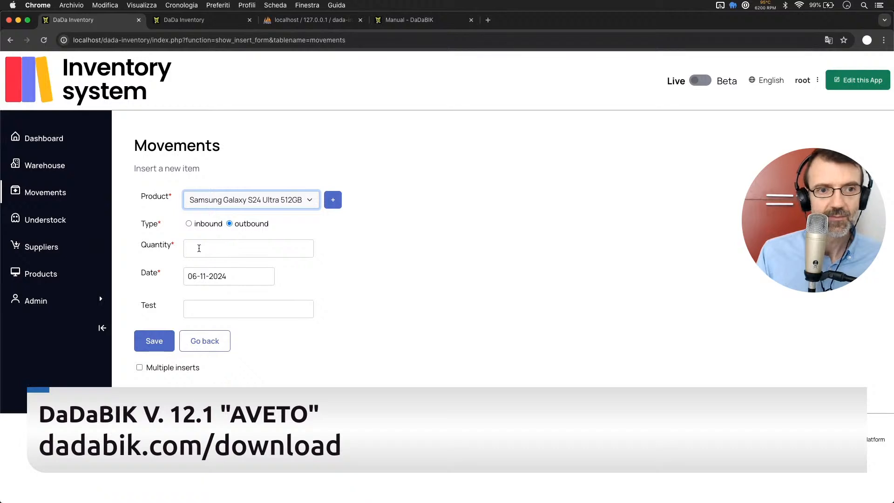
pyautogui.click(214, 249)
pyautogui.write('2')
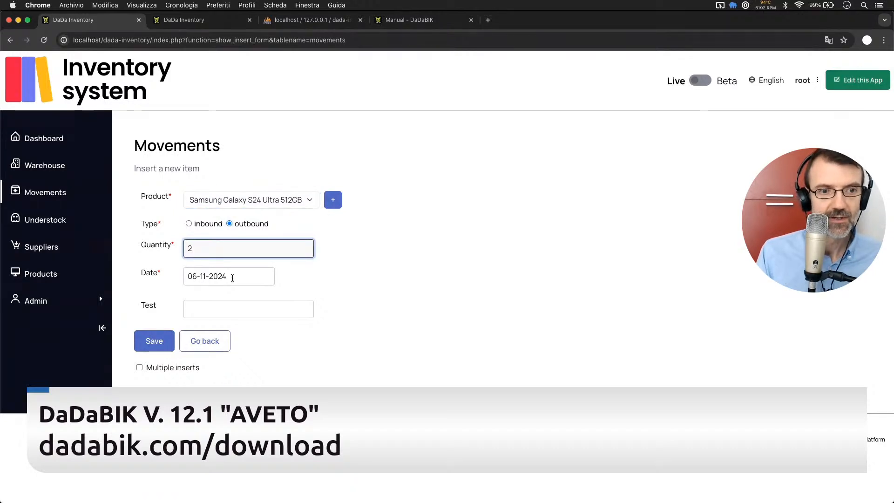
pyautogui.click(212, 311)
pyautogui.write('32323')
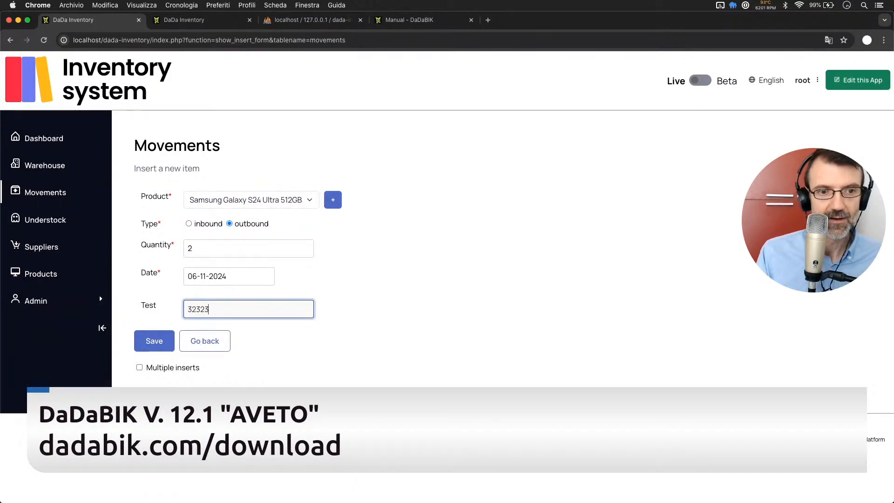
pyautogui.click(156, 345)
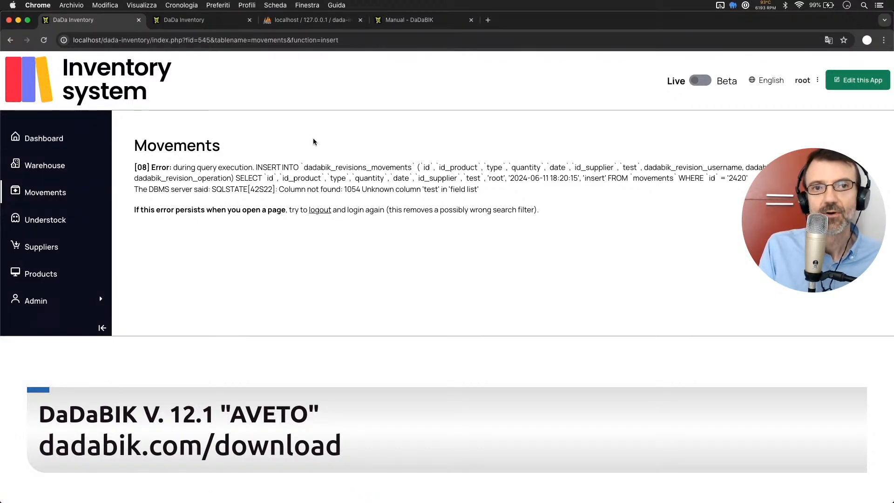
# Switch to phpMyAdmin and add a nullable INT column named test after id_supplier in the dadabik_revisions_movements table.
pyautogui.click(293, 18)
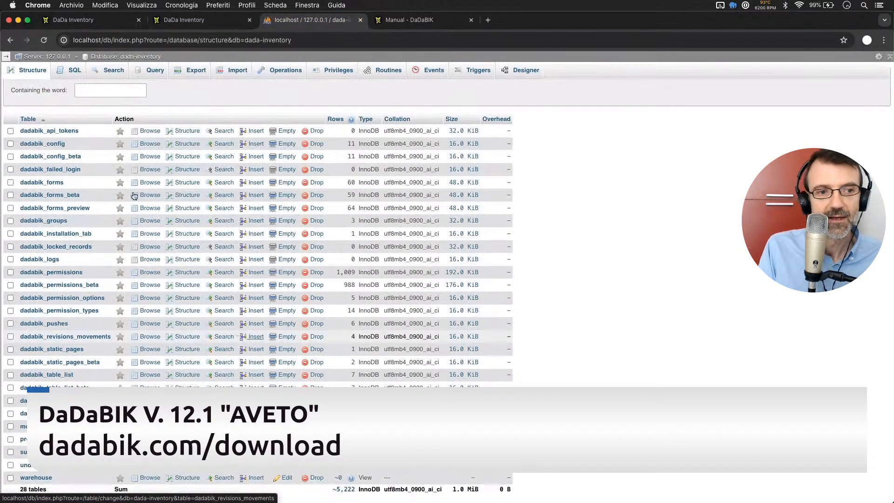
pyautogui.scroll(-3, 69, 330)
pyautogui.scroll(2, 69, 330)
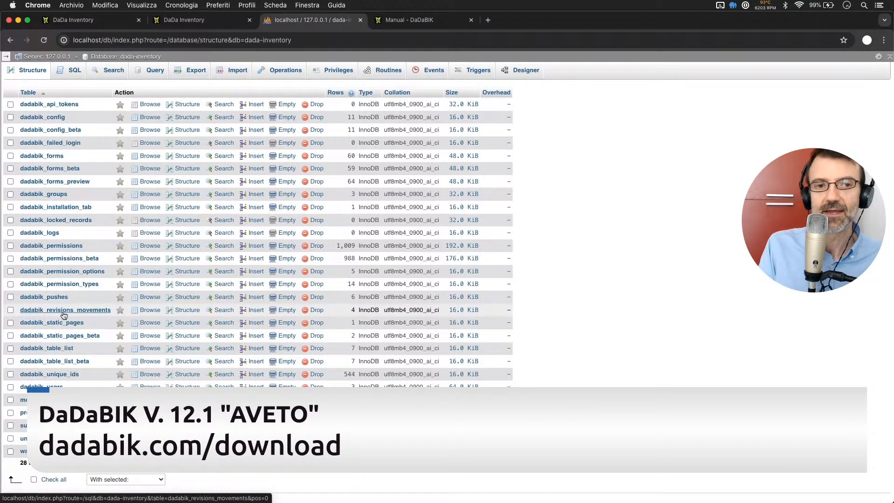
pyautogui.click(188, 310)
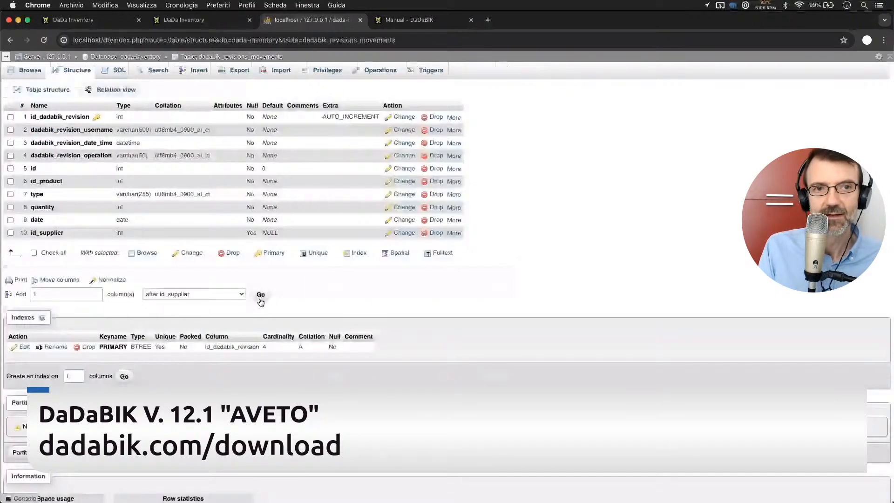
pyautogui.click(260, 297)
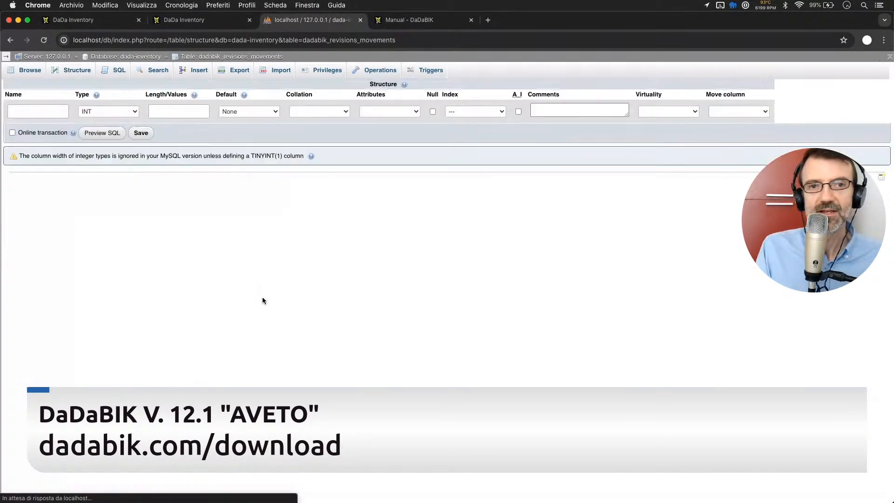
pyautogui.click(42, 109)
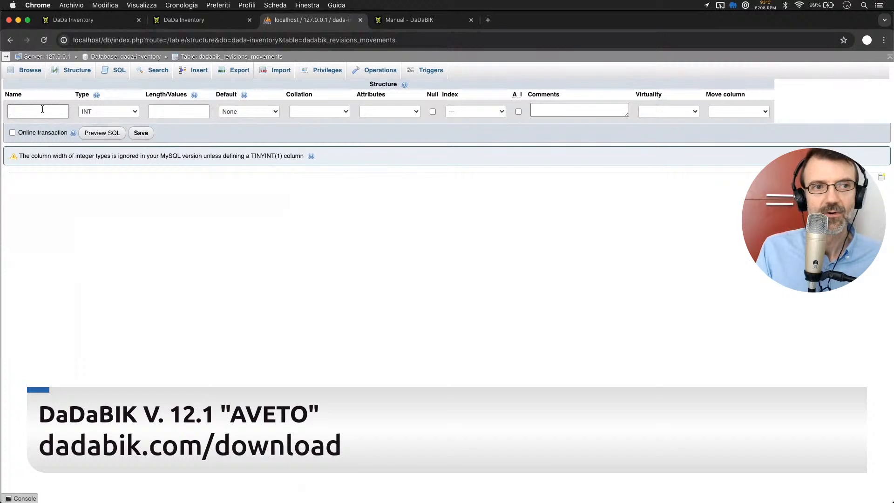
pyautogui.write('test')
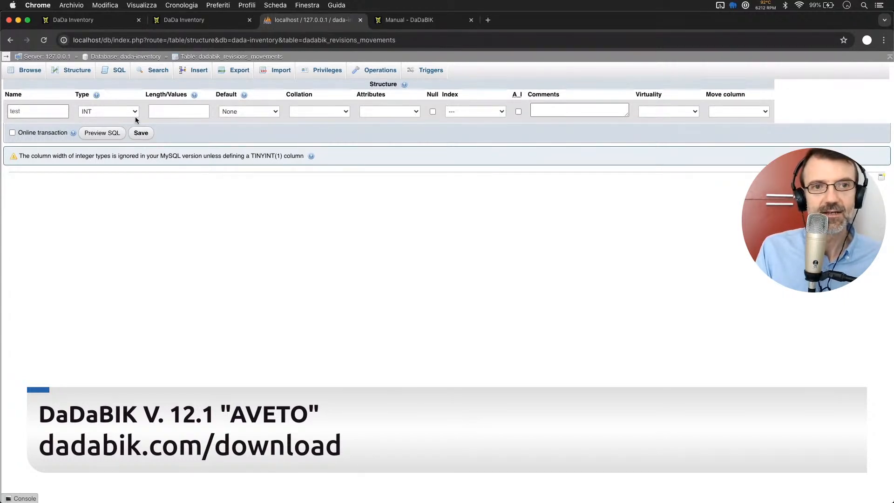
pyautogui.click(432, 112)
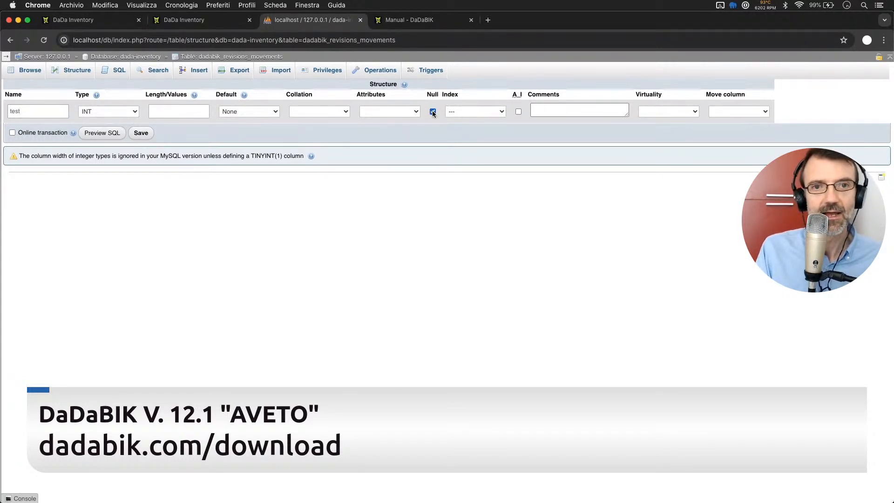
pyautogui.click(141, 133)
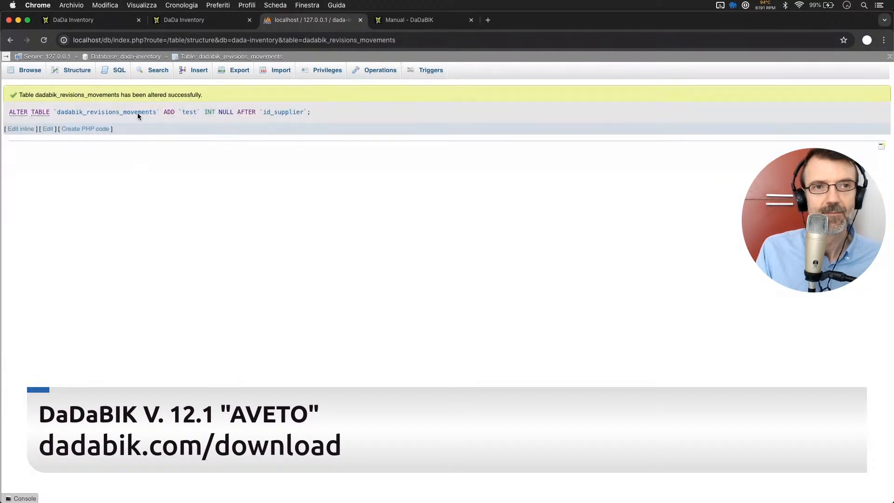
# Return to the inventory app and resubmit the insertion of the Samsung Galaxy S24 Ultra 512GB movement.
pyautogui.click(112, 19)
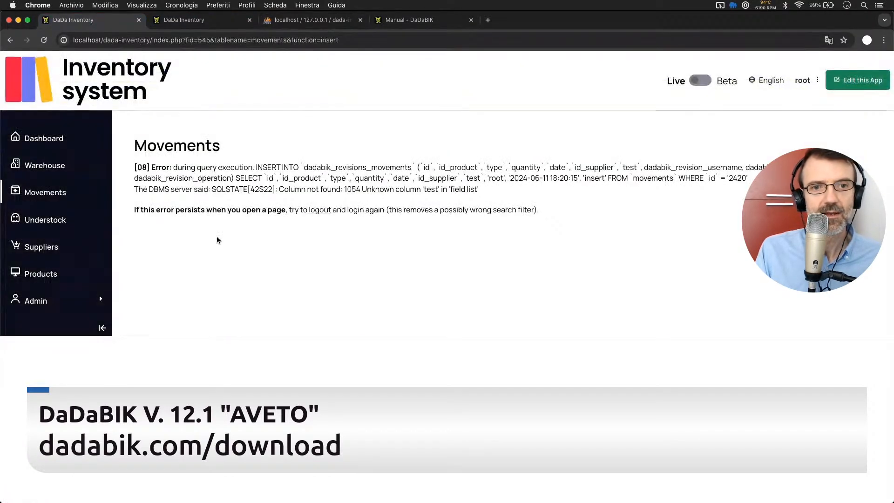
pyautogui.press('super+r')
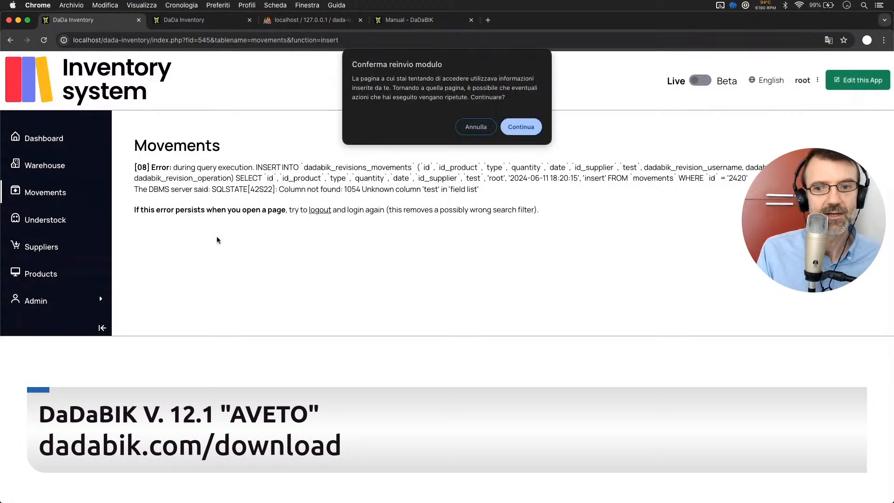
pyautogui.press('Return')
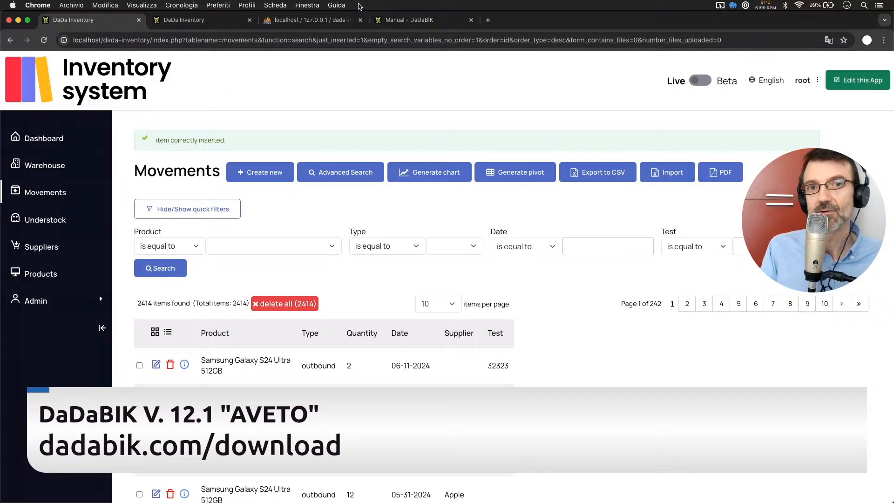
# Switch to the DaDaBIK manual and search it for "custom code api".
pyautogui.click(407, 19)
pyautogui.press('super+f')
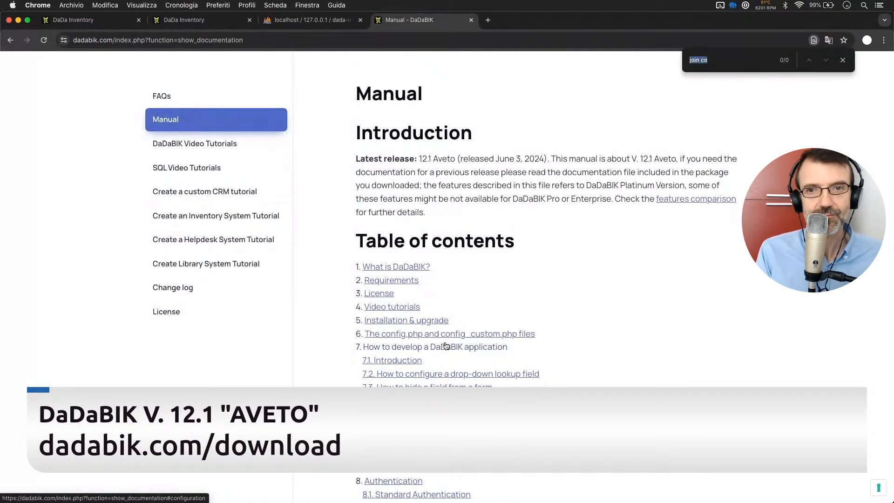
pyautogui.write('custom ')
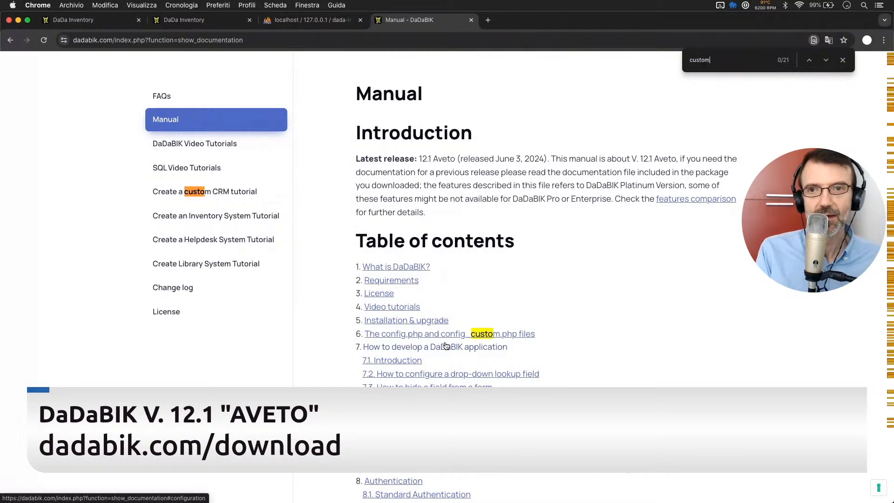
pyautogui.write('cosde ap')
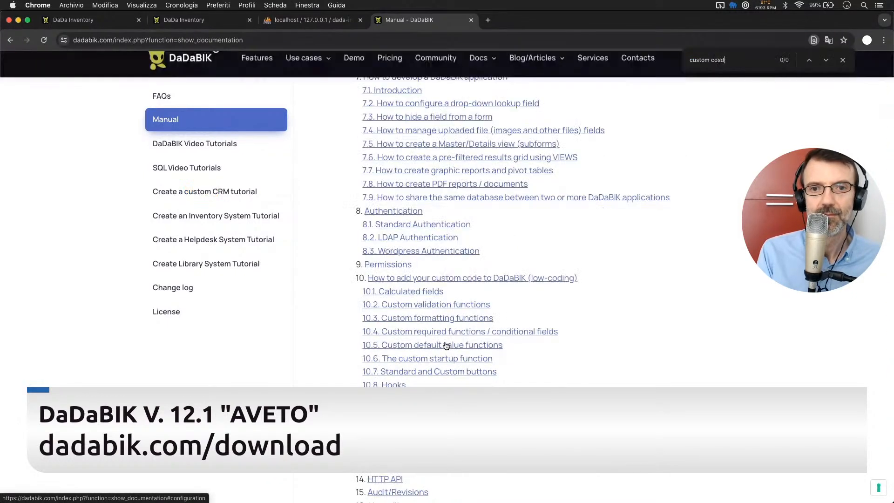
pyautogui.press('BackSpace')
pyautogui.press('BackSpace')
pyautogui.press('BackSpace')
pyautogui.press('BackSpace')
pyautogui.press('BackSpace')
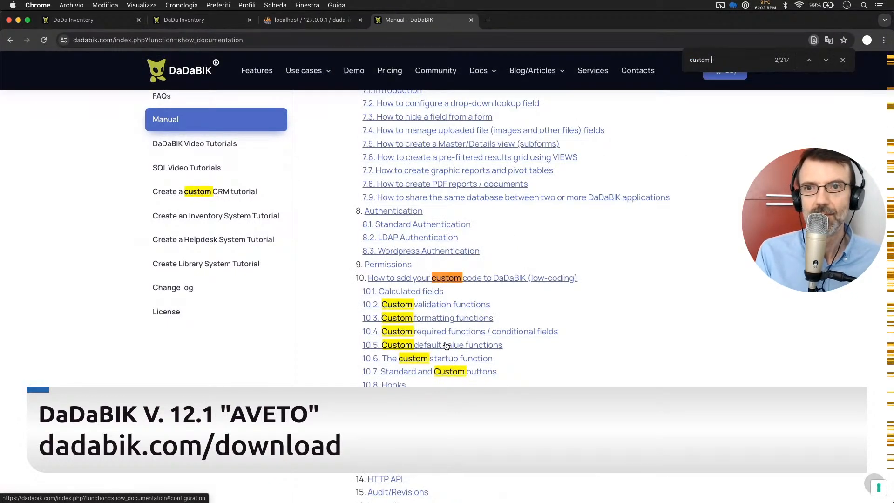
pyautogui.write('de api')
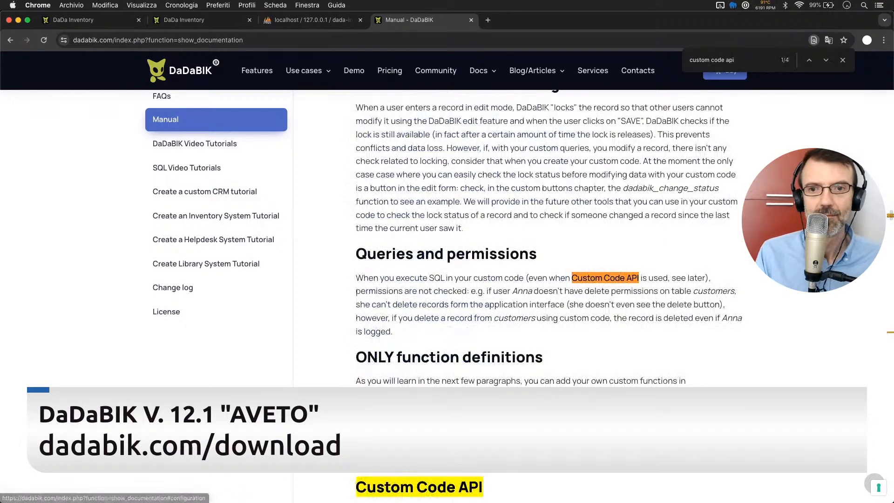
# Go to the manual's Custom Code API section, examine the get_record_details() and update_records() descriptions, and close the search.
pyautogui.press('Return')
pyautogui.scroll(-5, 521, 263)
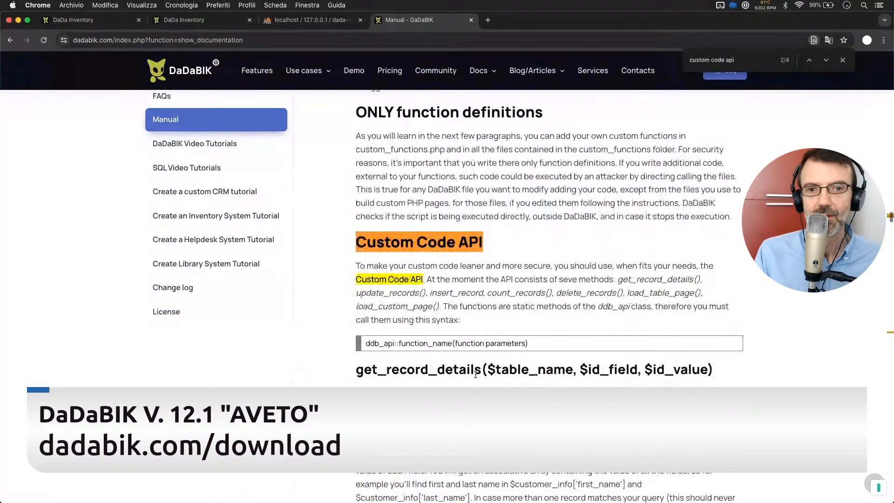
pyautogui.scroll(-2, 481, 308)
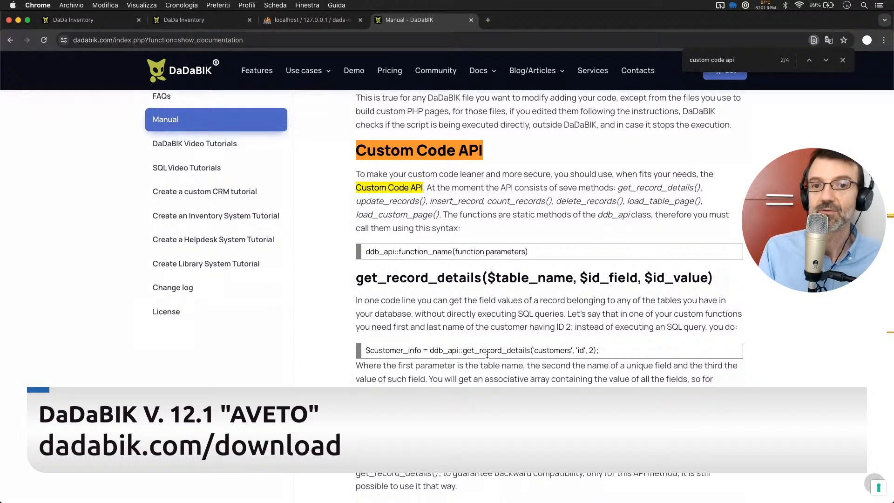
pyautogui.scroll(-2, 487, 355)
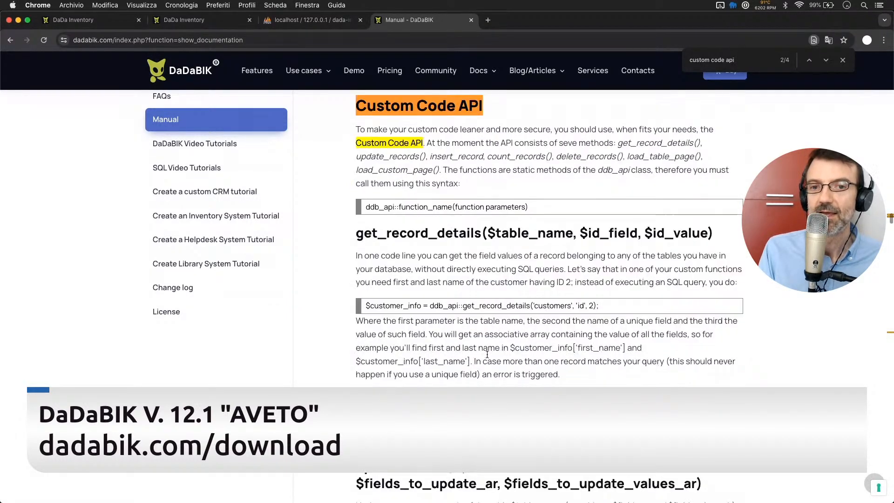
pyautogui.scroll(-7, 487, 355)
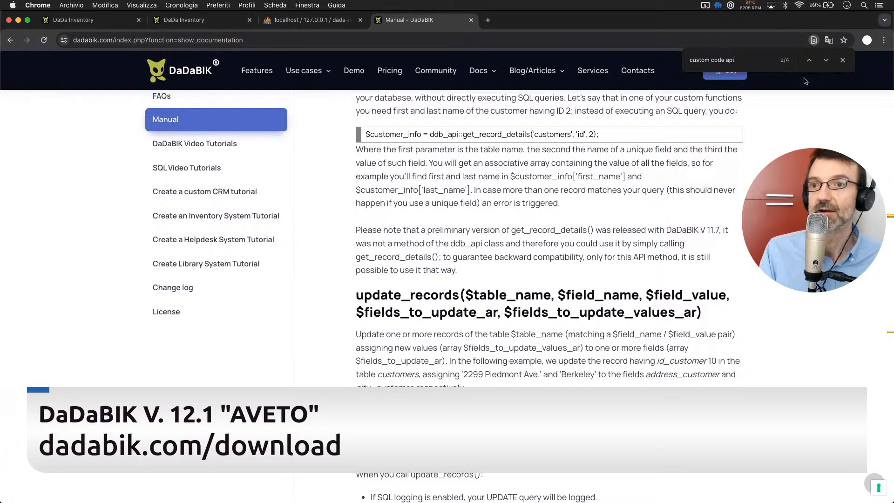
pyautogui.click(842, 60)
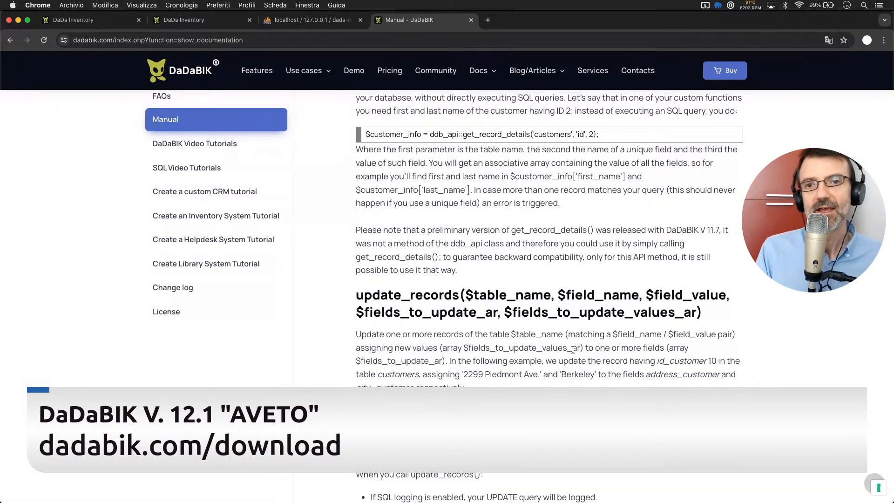
# Search the manual for "revisions".
pyautogui.scroll(15, 572, 351)
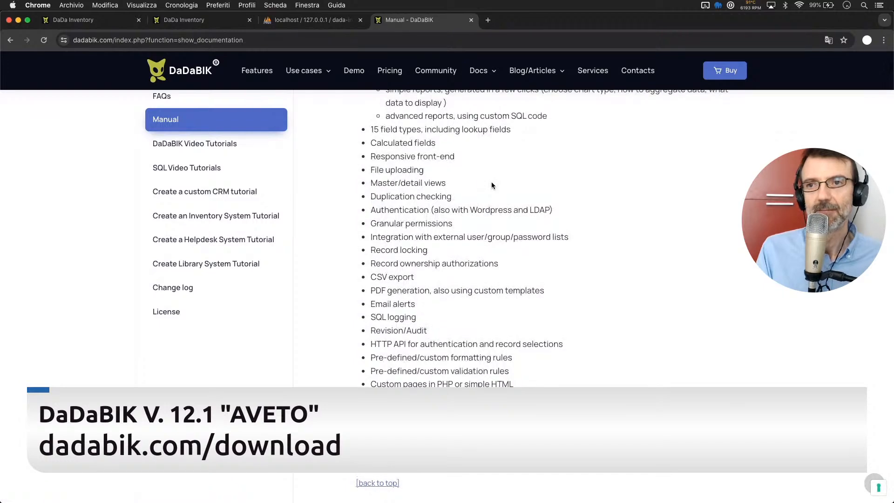
pyautogui.scroll(10, 492, 186)
pyautogui.press('super+f')
pyautogui.write('revi')
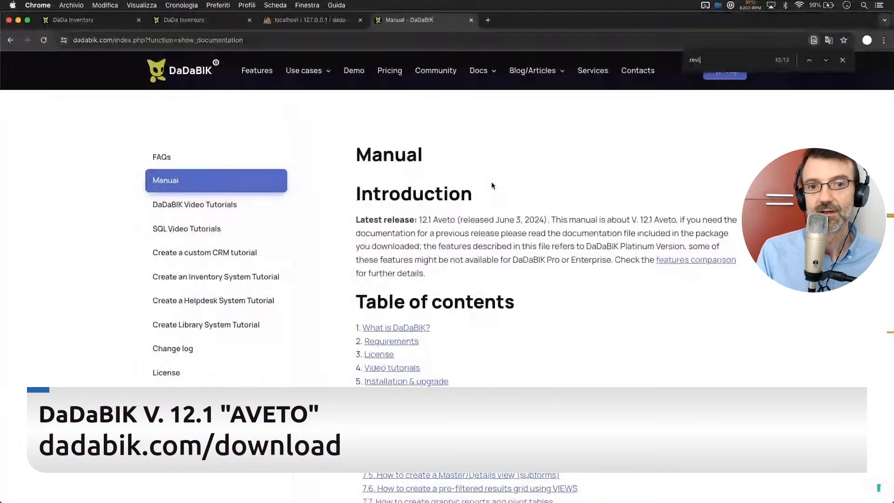
pyautogui.write('sions')
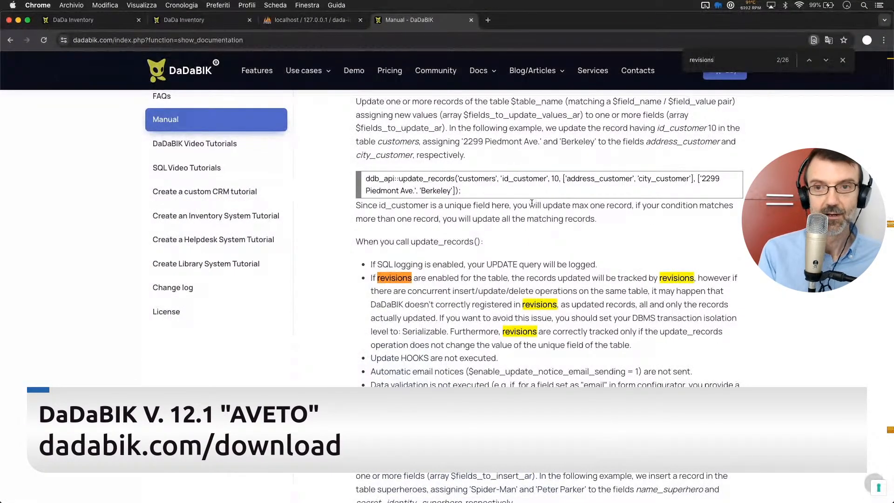
# Search the manual for "audit", open the Audit/Revisions chapter from the table of contents and review its introduction.
pyautogui.press('super+a')
pyautogui.write('au')
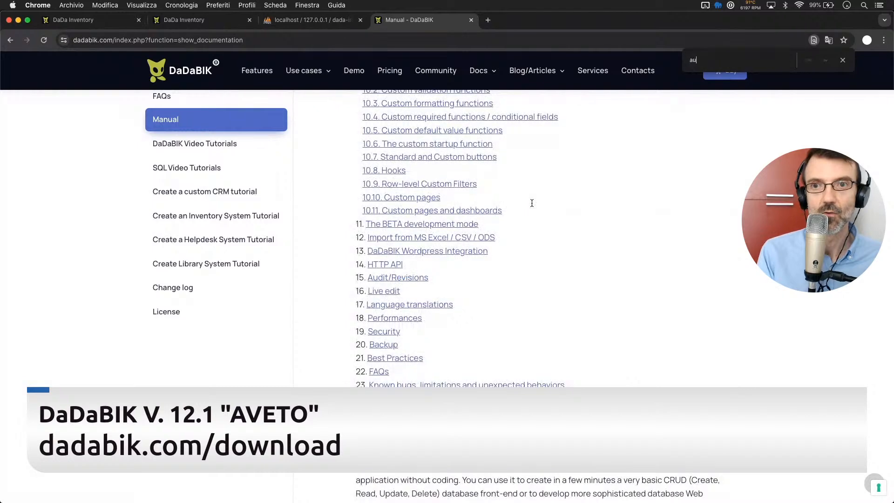
pyautogui.write('dit')
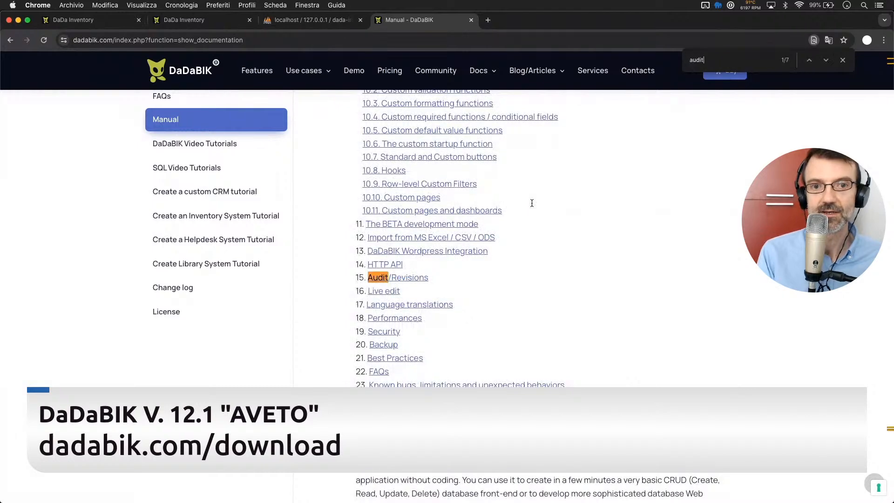
pyautogui.click(412, 279)
pyautogui.scroll(3, 465, 298)
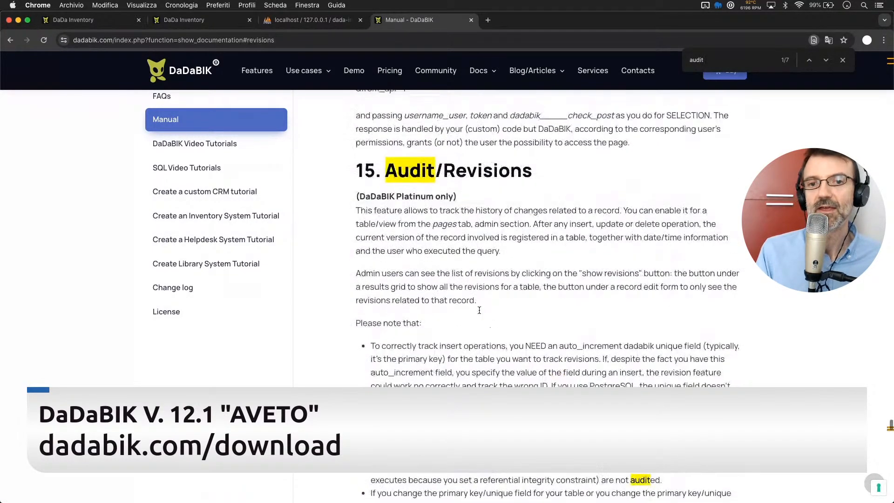
pyautogui.scroll(-10, 480, 310)
pyautogui.scroll(10, 480, 313)
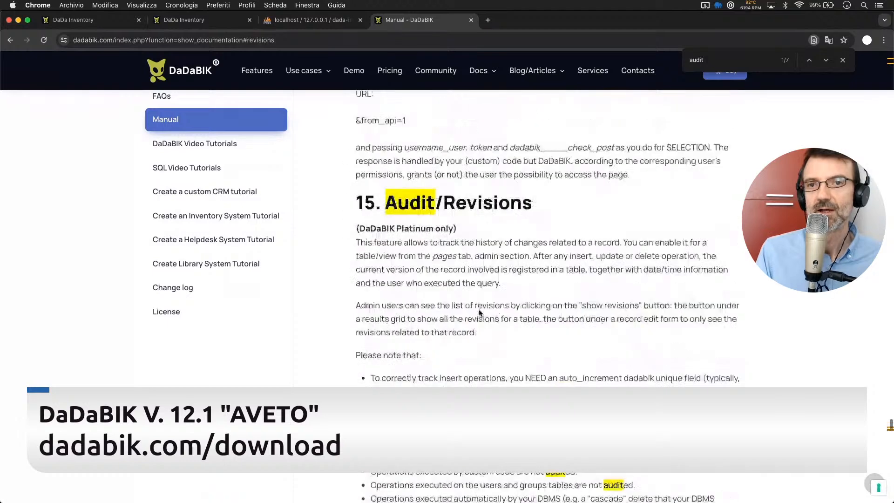
pyautogui.scroll(5, 479, 313)
pyautogui.scroll(-3, 480, 313)
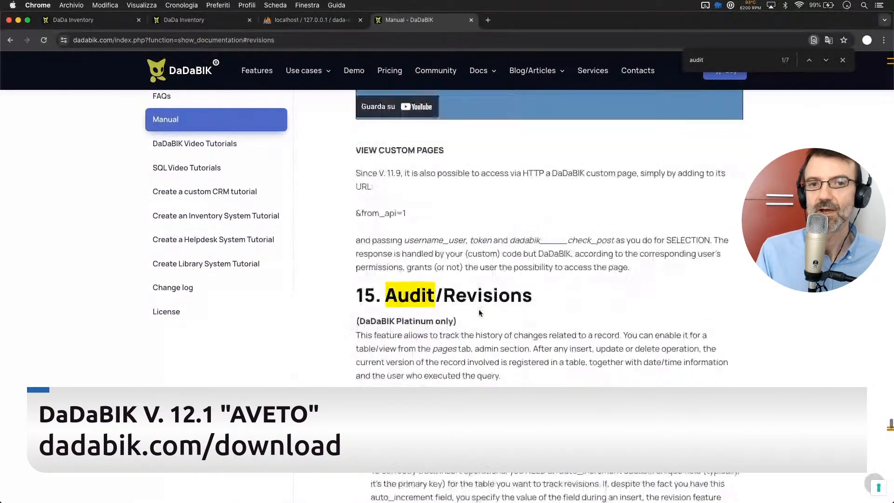
pyautogui.scroll(-2, 479, 312)
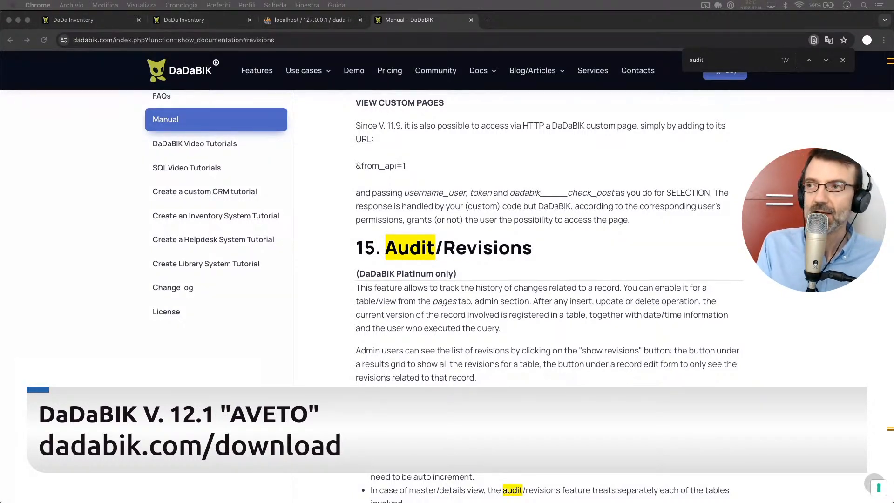
pyautogui.click(402, 364)
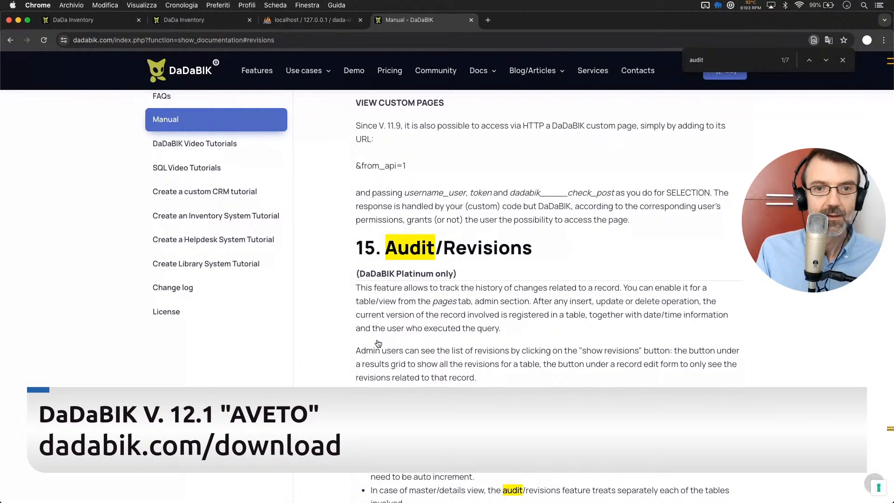
# Switch to Visual Studio Code, set $enable_sql_logging to 1 in config_custom.php and save the file.
pyautogui.press('super+Tab')
pyautogui.click(420, 220)
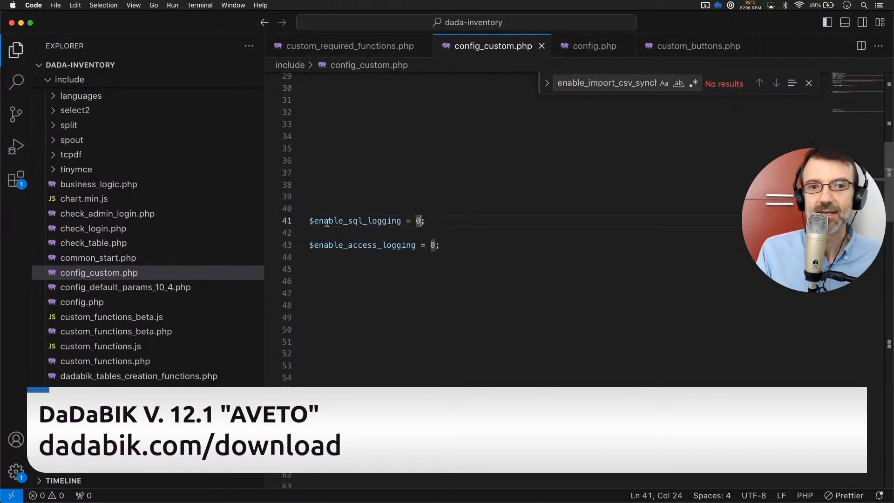
pyautogui.press('BackSpace')
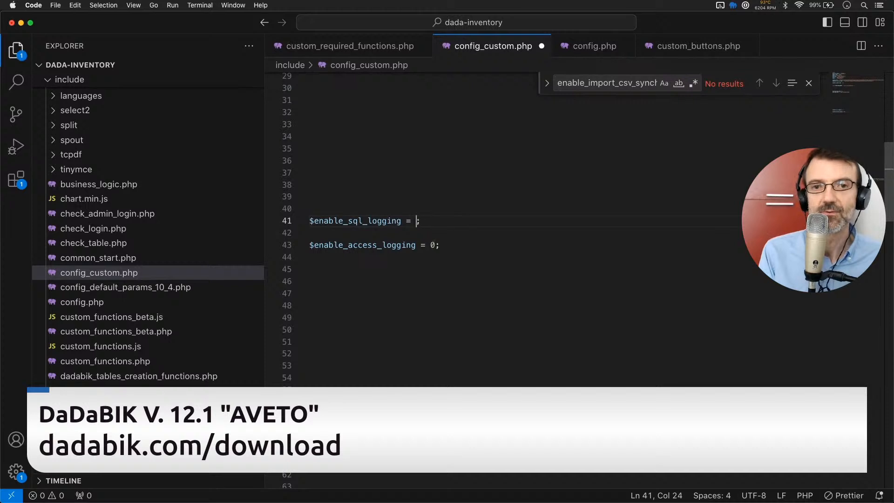
pyautogui.write('1')
pyautogui.press('cmd+s')
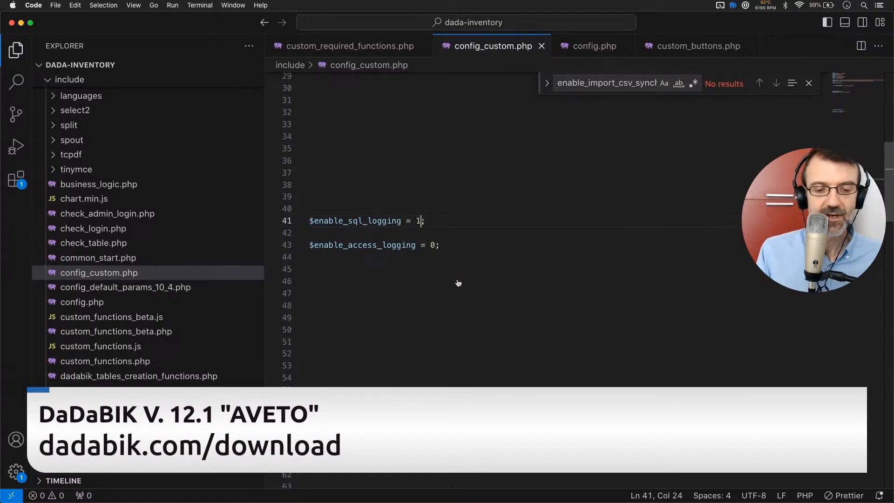
# Return to the inventory app in Chrome and start a new inbound movement for the product Apple iPhone SE 256GB.
pyautogui.press('super+Tab')
pyautogui.click(93, 25)
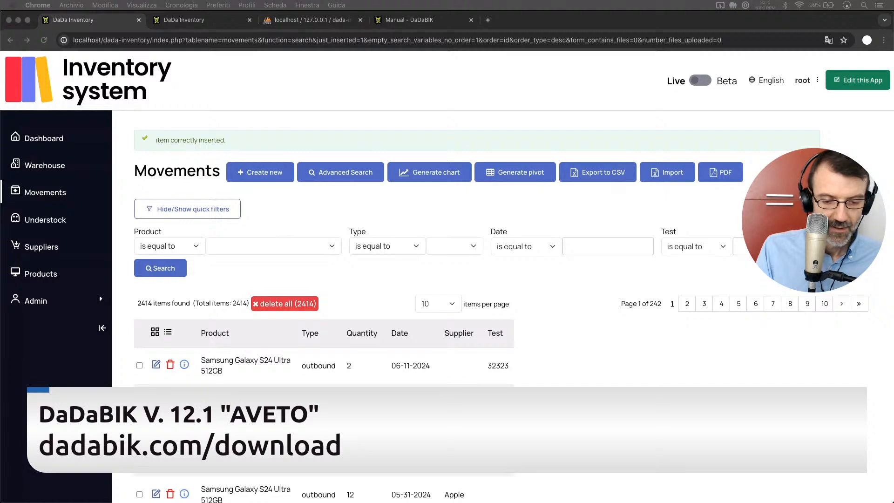
pyautogui.click(289, 199)
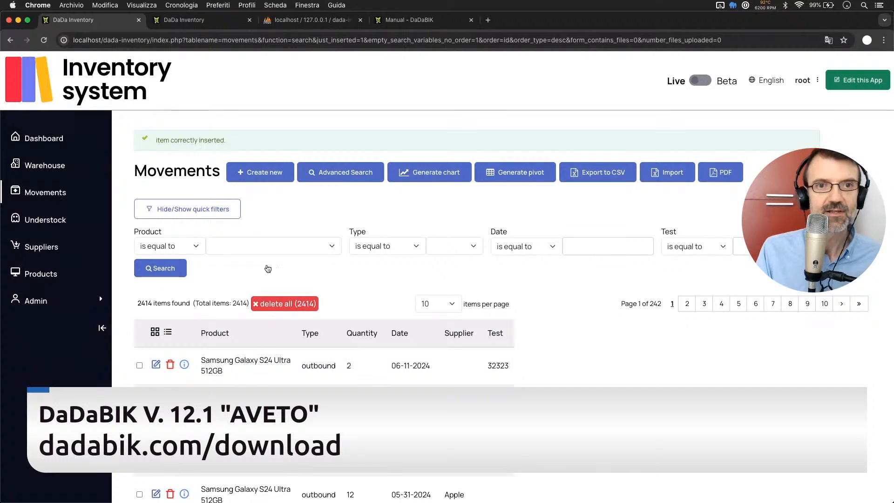
pyautogui.click(247, 172)
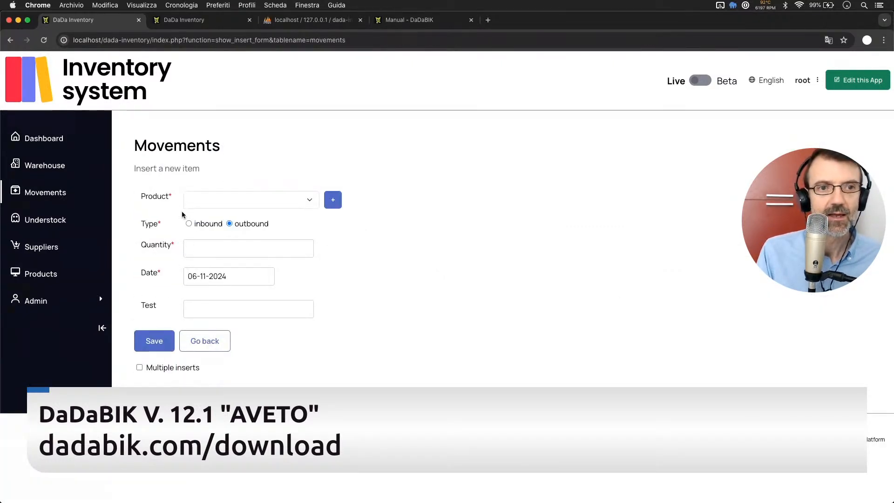
pyautogui.click(203, 198)
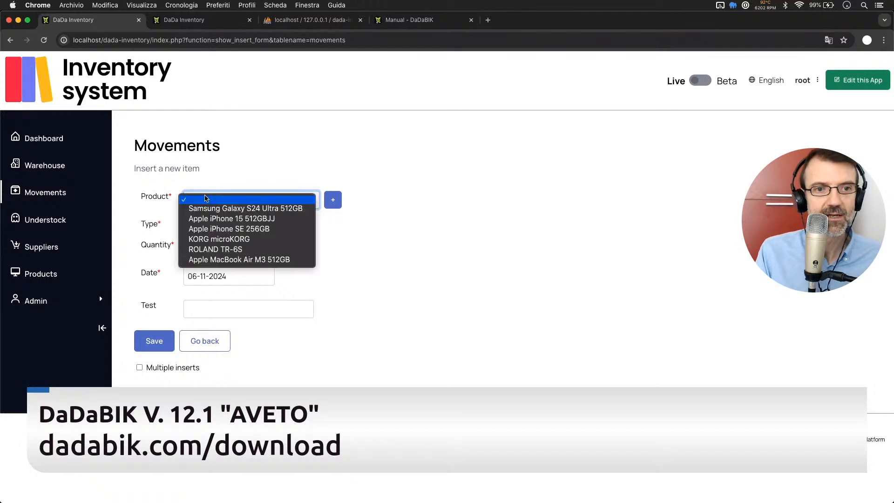
pyautogui.click(231, 228)
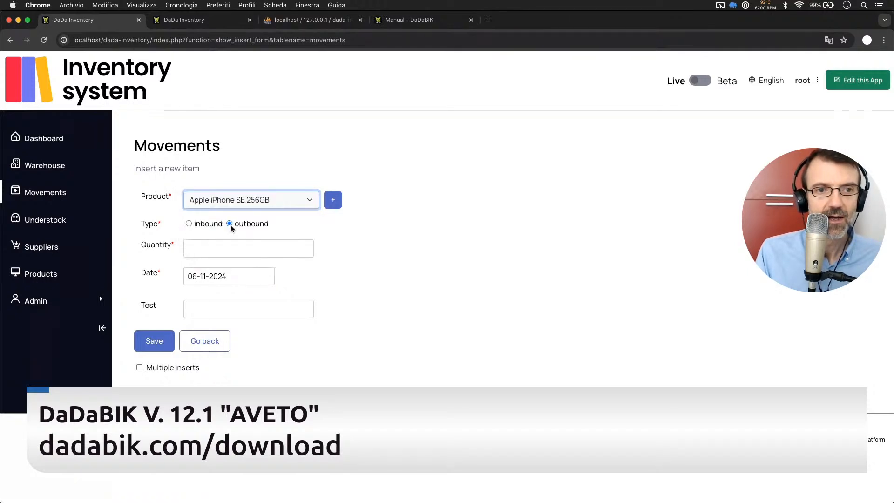
pyautogui.click(189, 224)
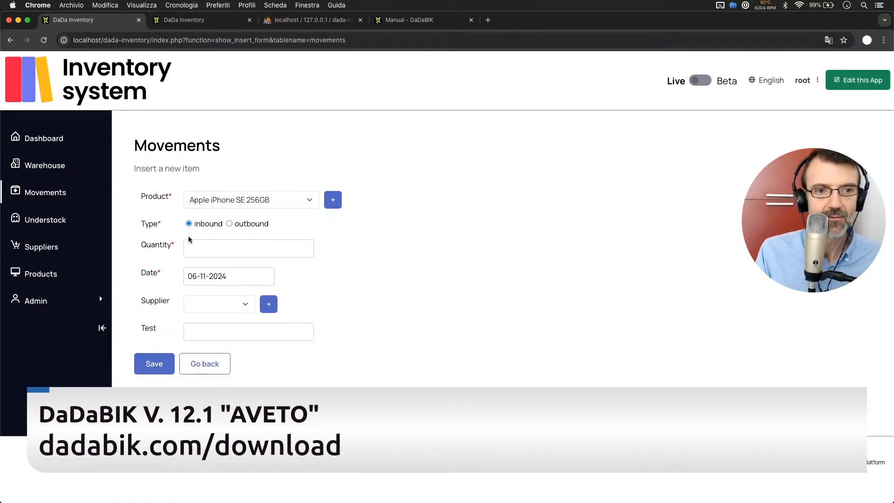
# Set the new movement's quantity to 1, supplier to Apple and Test to 12, and save it.
pyautogui.click(211, 251)
pyautogui.write('1')
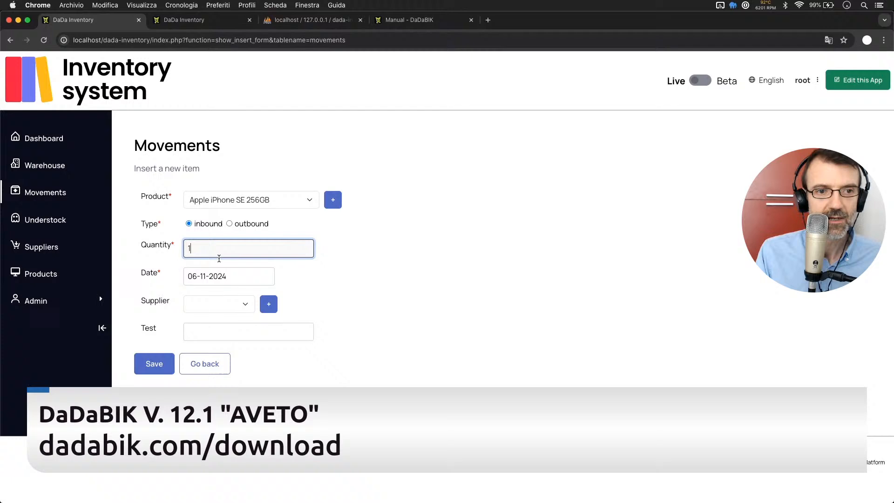
pyautogui.click(217, 309)
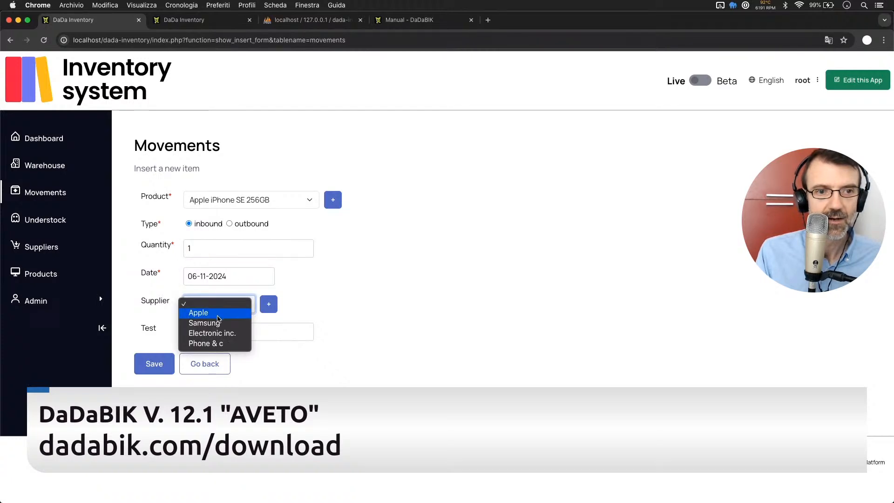
pyautogui.click(217, 316)
pyautogui.click(207, 333)
pyautogui.write('12')
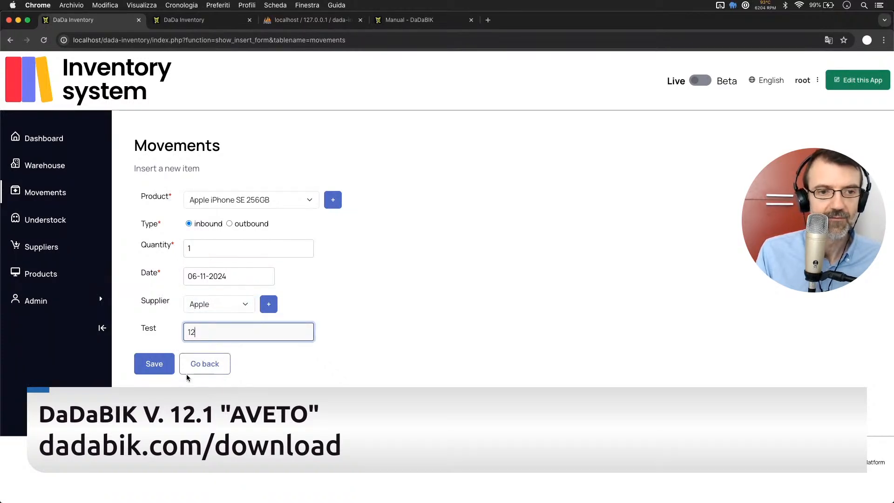
pyautogui.click(152, 368)
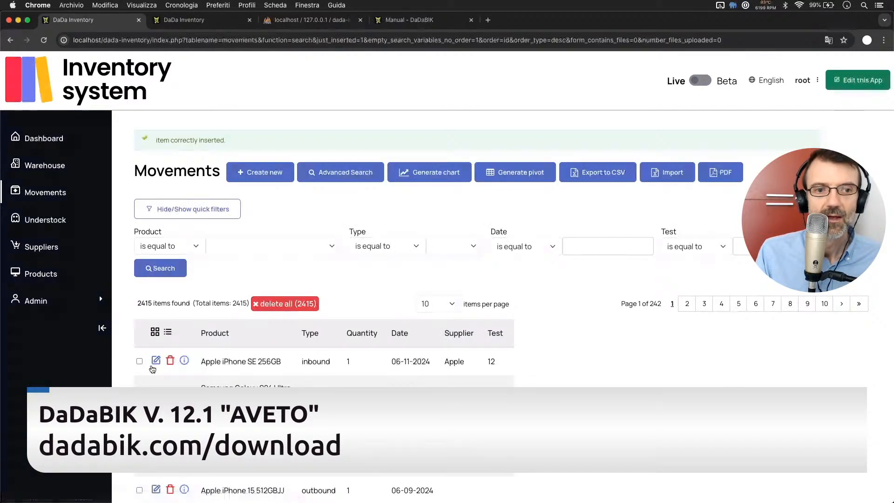
# Change the inbound Apple iPhone SE 256GB movement's quantity to 2, save it, and delete that movement from the list.
pyautogui.click(157, 360)
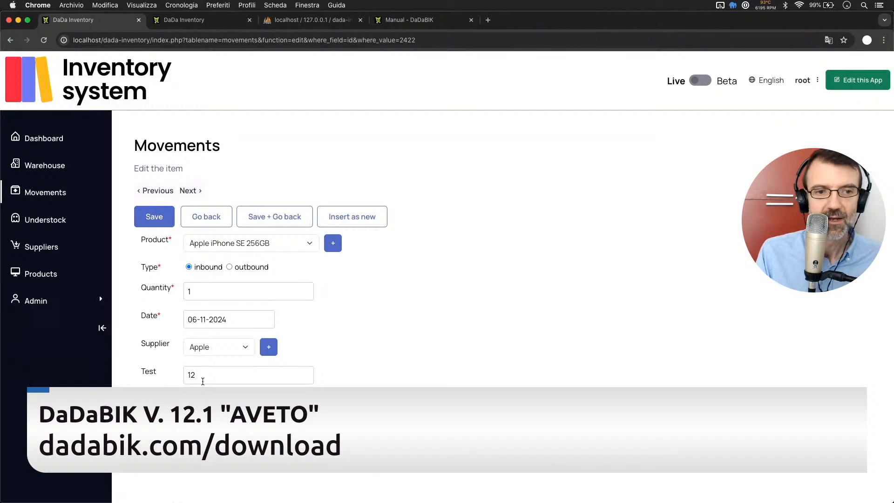
pyautogui.click(194, 296)
pyautogui.press('BackSpace')
pyautogui.write('2')
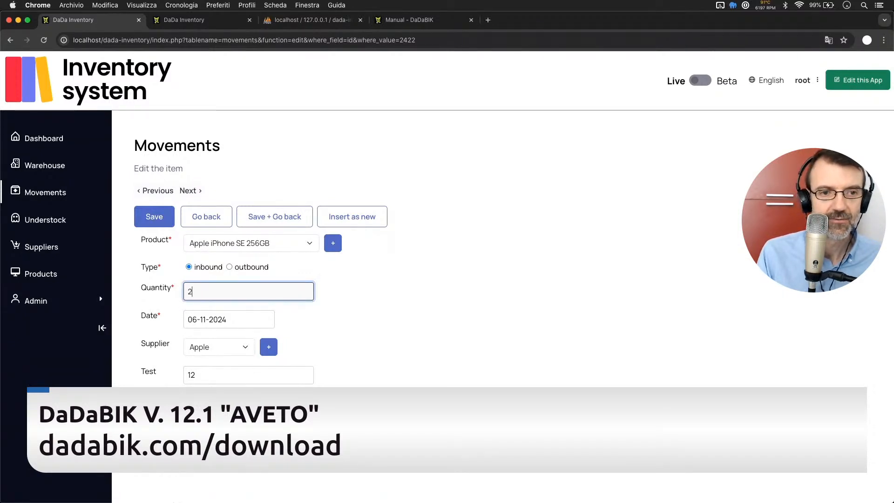
pyautogui.press('Return')
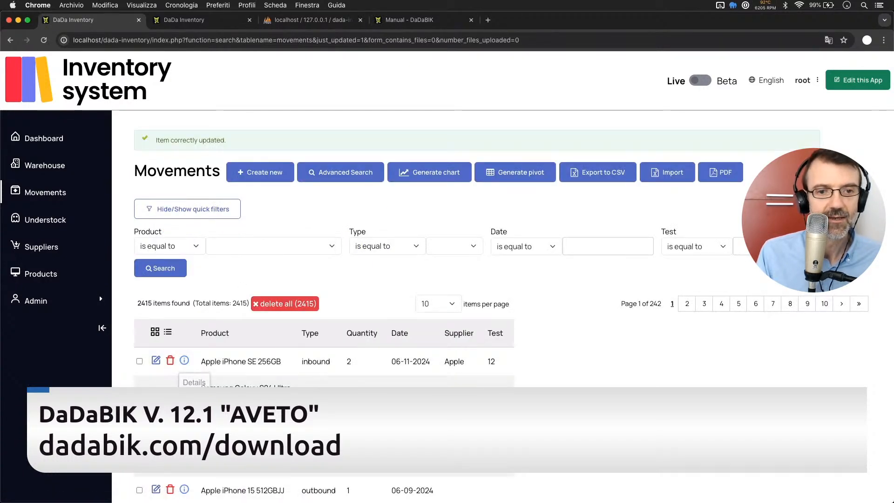
pyautogui.click(170, 362)
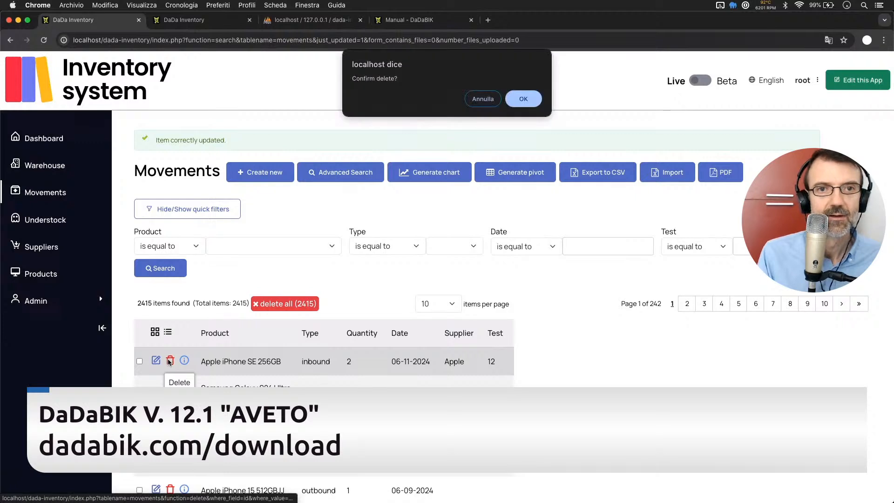
pyautogui.press('Return')
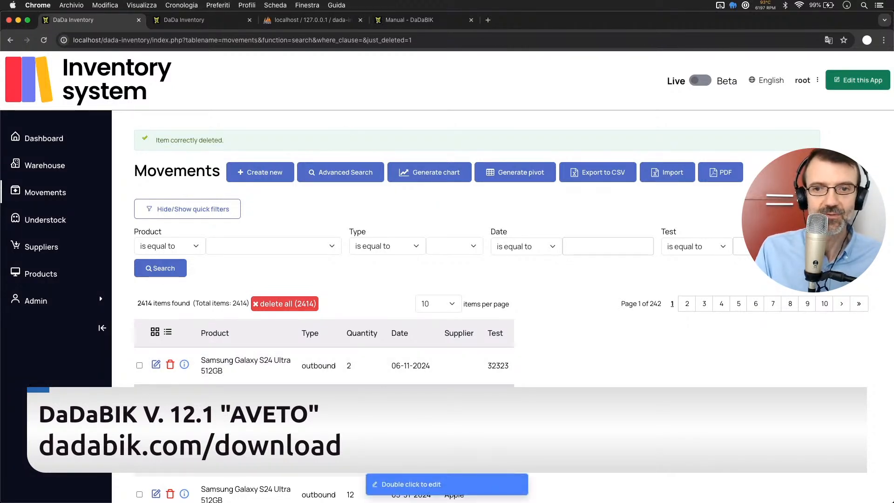
# Switch to phpMyAdmin and browse the rows of the dadabik_logs table in the dada-inventory database.
pyautogui.click(297, 20)
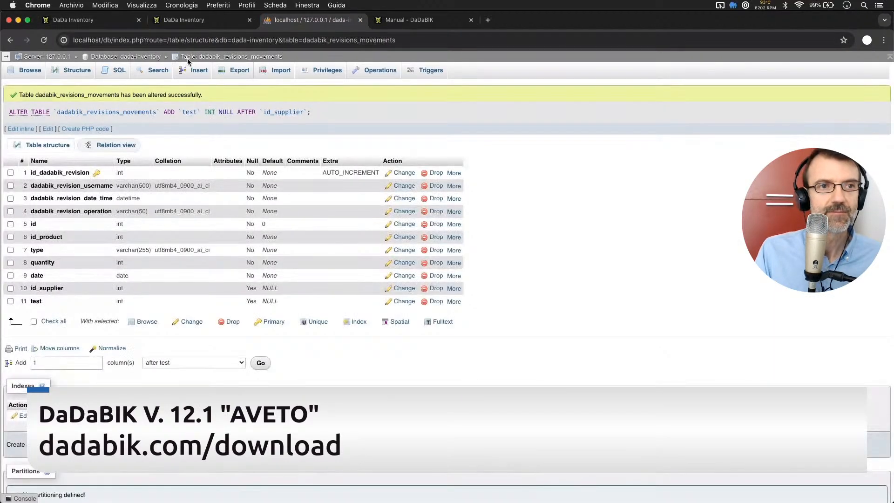
pyautogui.click(141, 57)
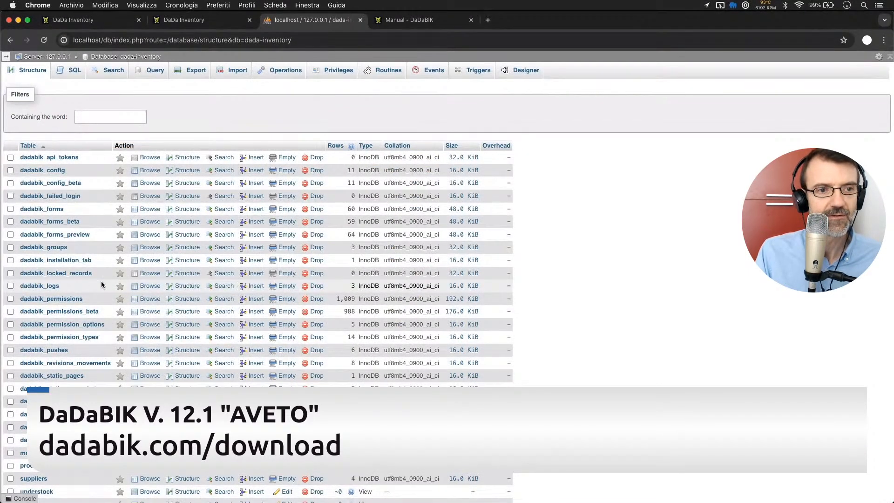
pyautogui.click(150, 286)
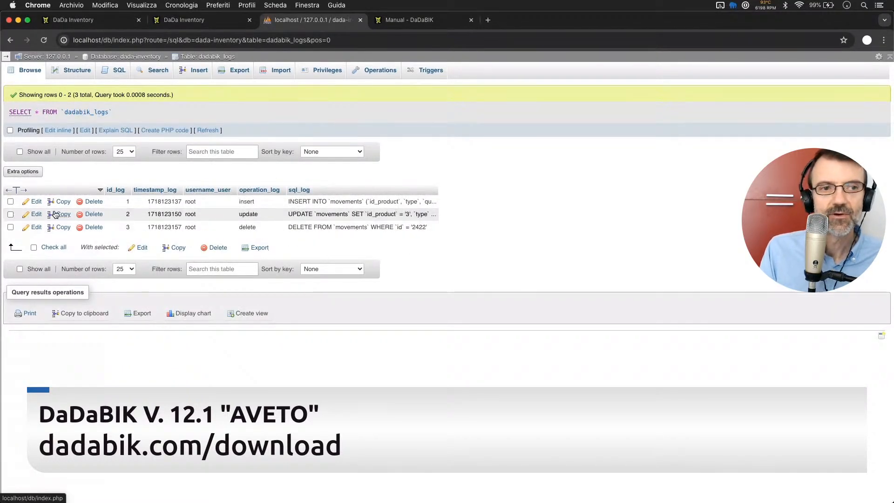
# Open the insert entry of dadabik_logs, highlight its full sql_log statement, and return to the table's rows.
pyautogui.click(36, 202)
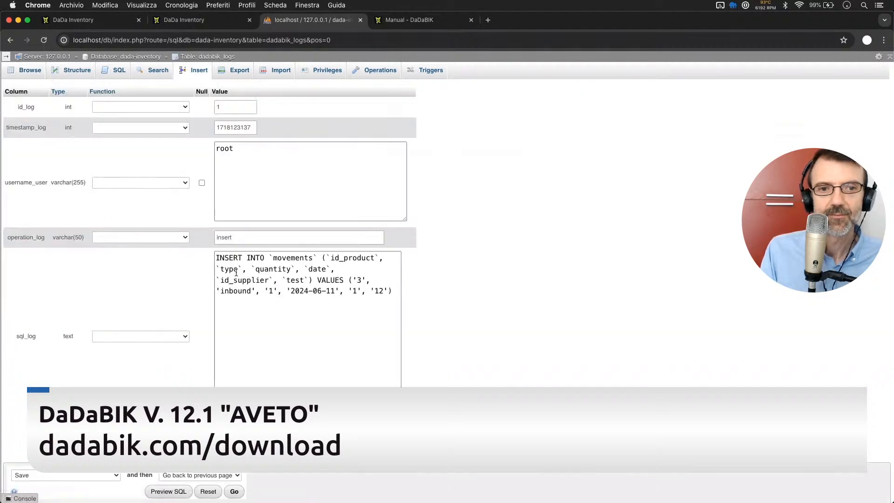
pyautogui.click(326, 291)
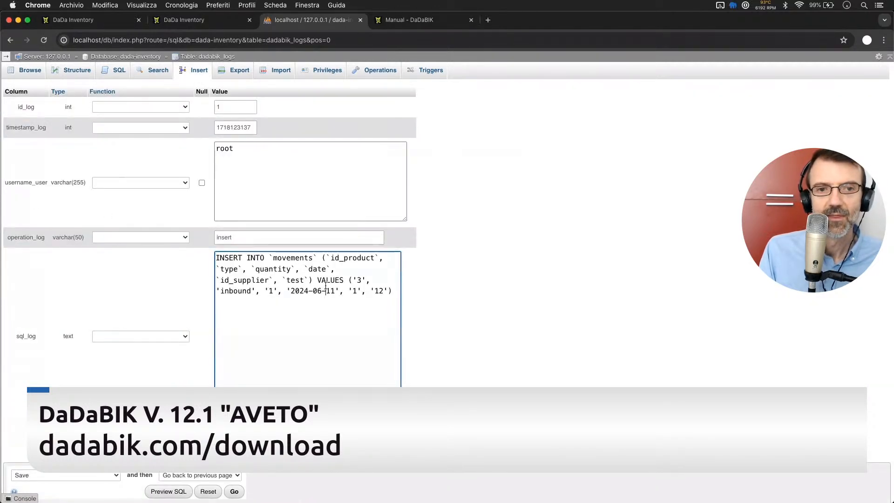
pyautogui.moveTo(394, 296); pyautogui.dragTo(216, 252)
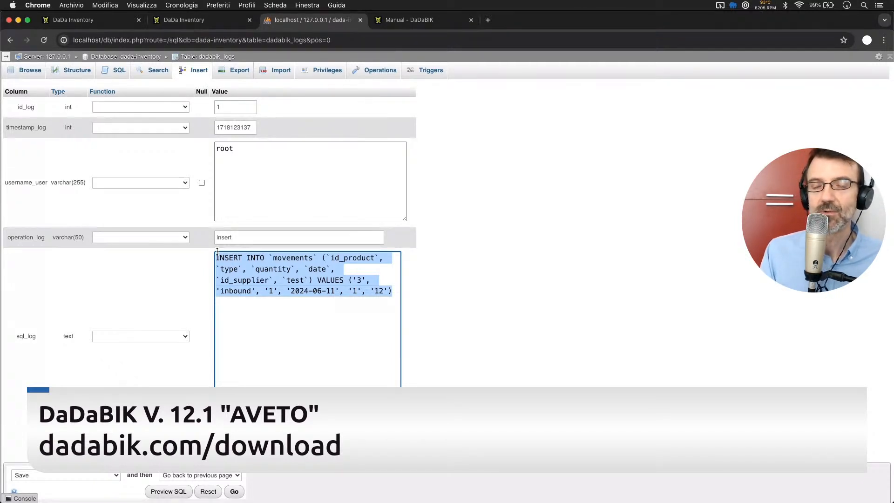
pyautogui.click(315, 303)
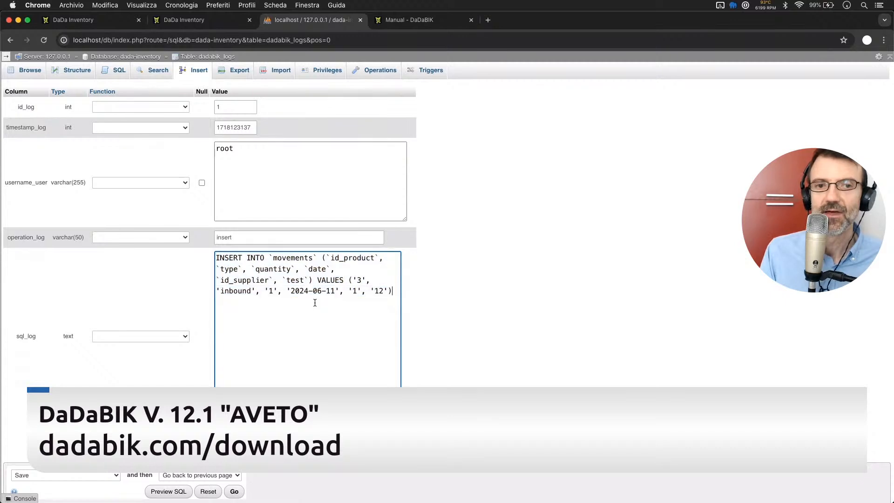
pyautogui.moveTo(393, 291); pyautogui.dragTo(223, 251)
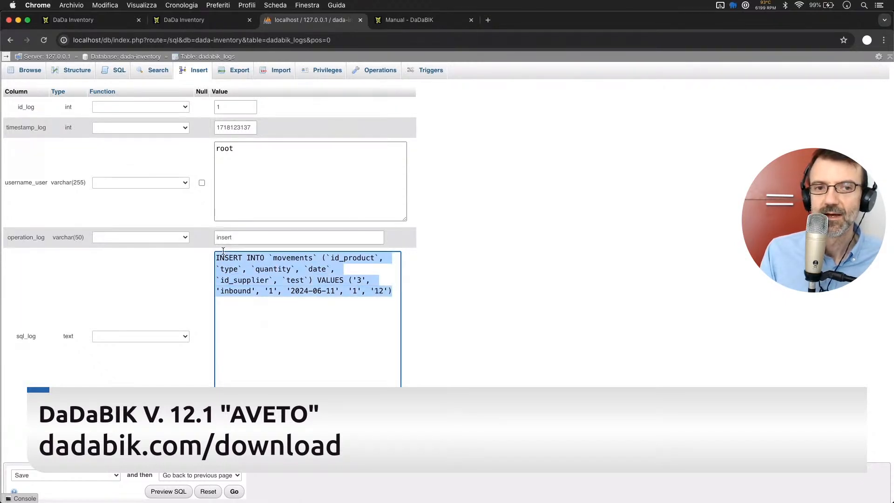
pyautogui.click(192, 57)
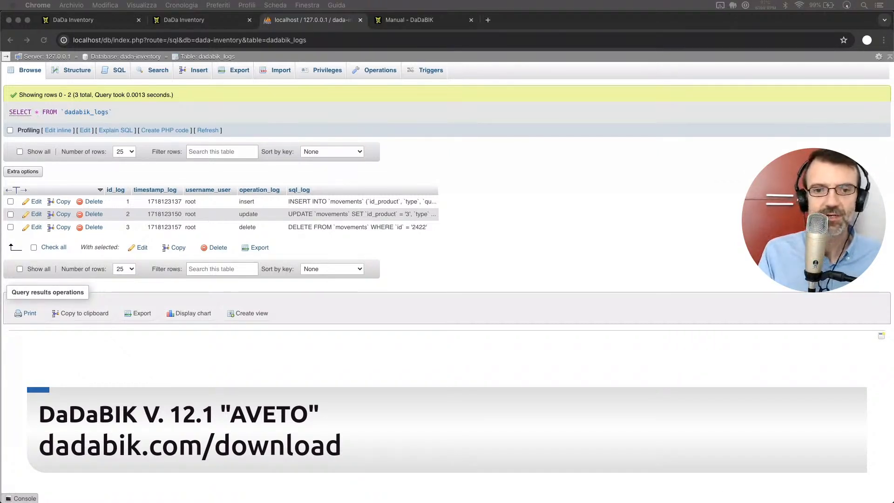
pyautogui.click(505, 253)
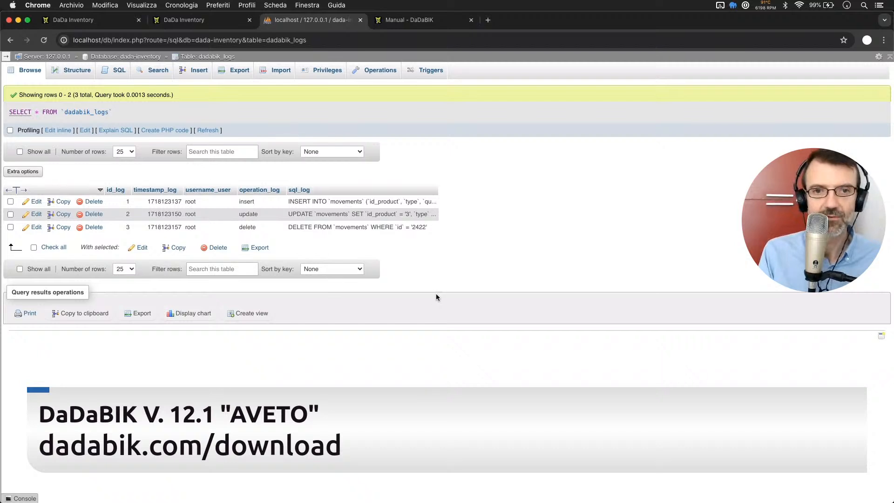
# Switch to Visual Studio Code, set $enable_access_logging to 1 in config_custom.php and save the file.
pyautogui.press('super+Tab')
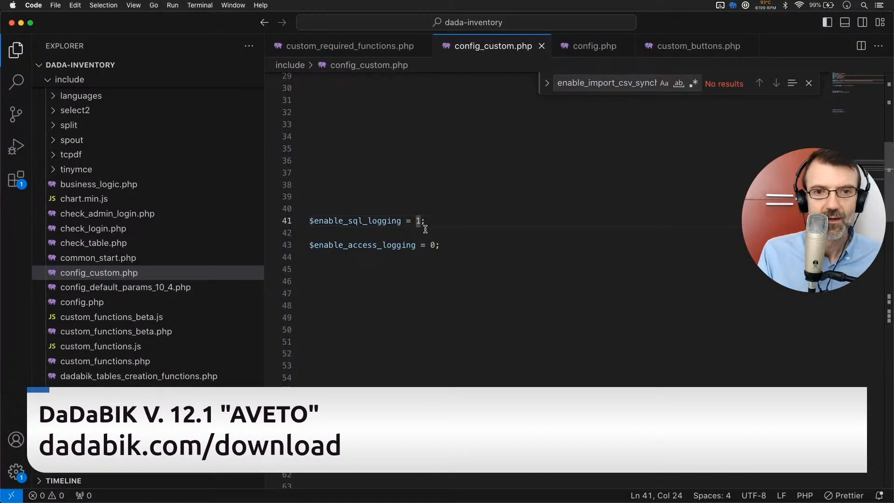
pyautogui.click(427, 234)
pyautogui.doubleClick(435, 244)
pyautogui.write('1')
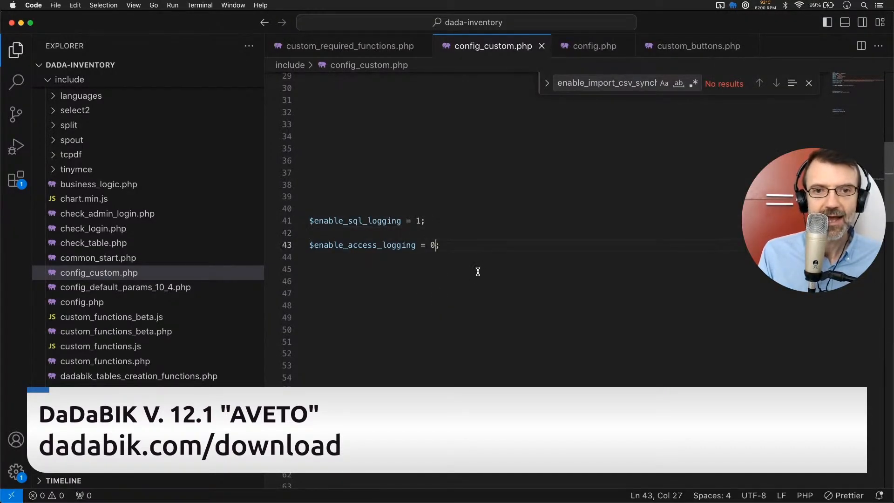
pyautogui.press('super+s')
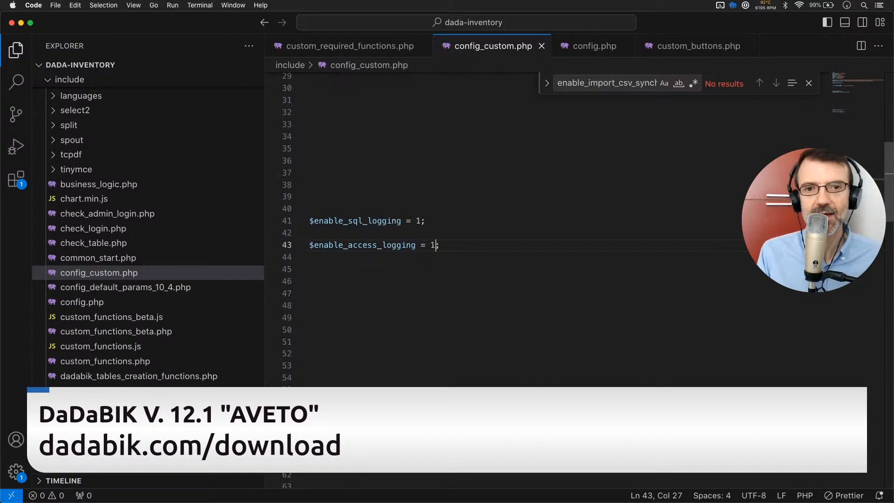
# Return to the inventory app in Chrome and log out of the current account.
pyautogui.press('super+Tab')
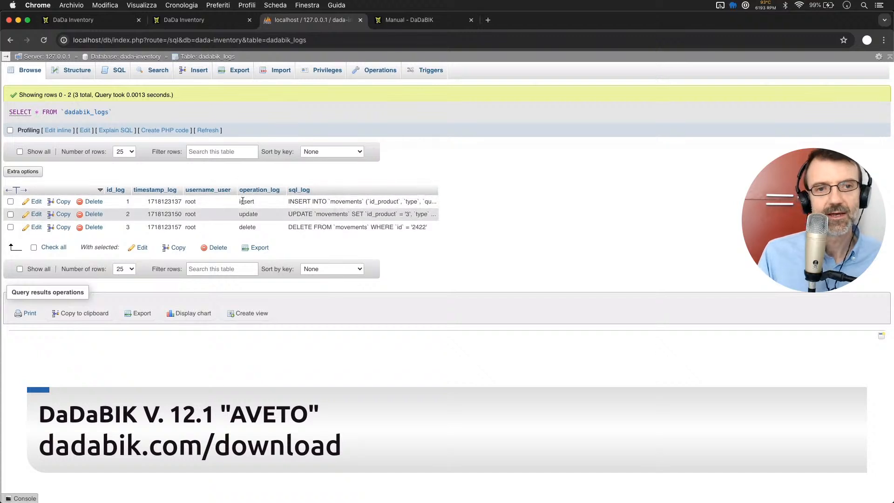
pyautogui.click(88, 20)
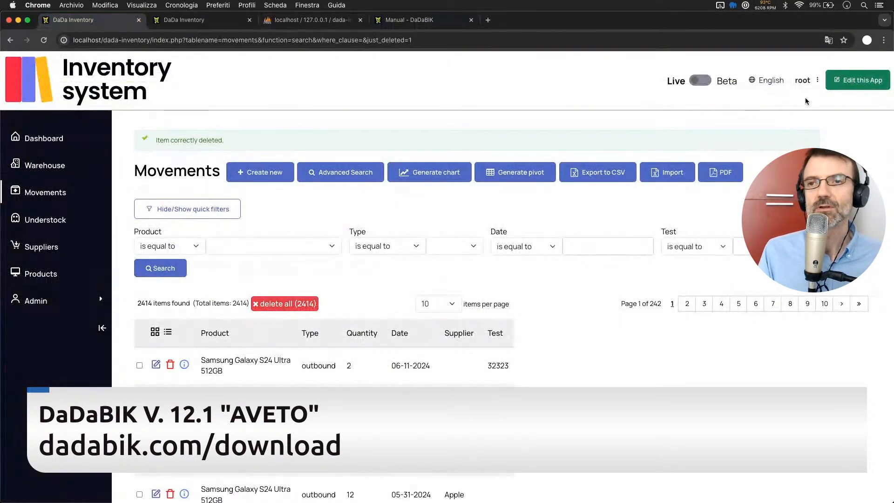
pyautogui.click(801, 80)
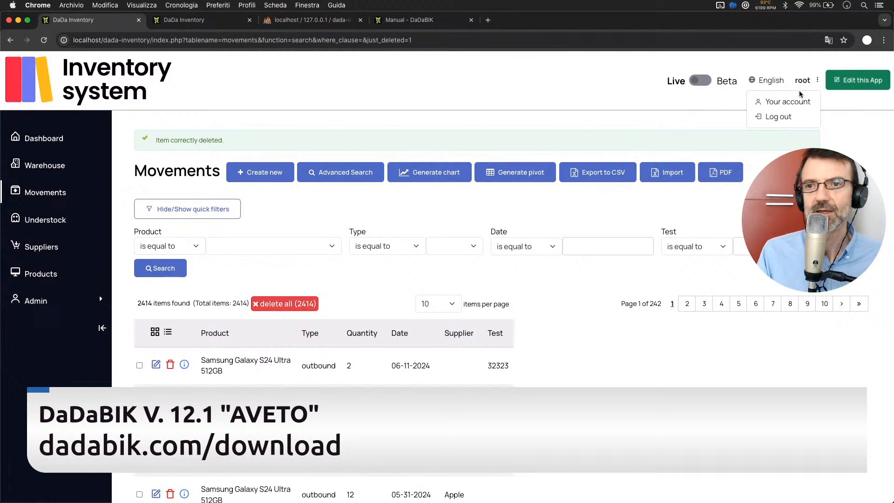
pyautogui.click(776, 118)
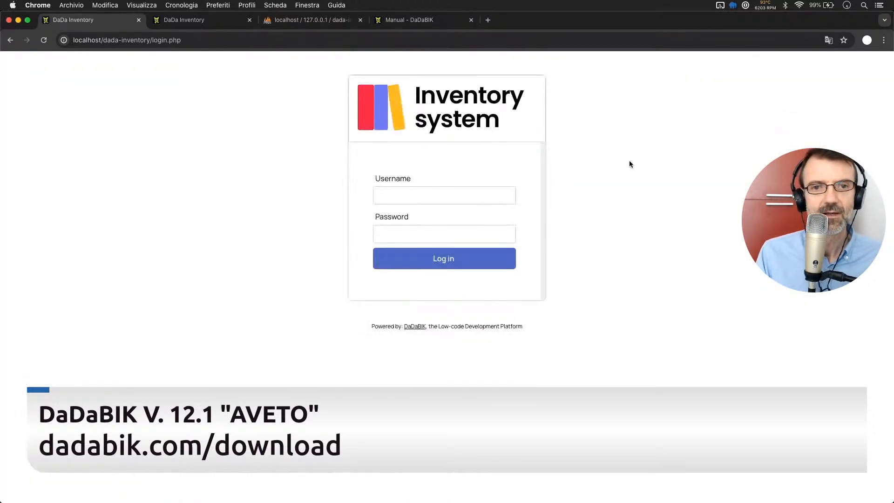
# Log in to the inventory system with username root and the account password.
pyautogui.click(405, 197)
pyautogui.write('root')
pyautogui.press('Tab')
pyautogui.write('*******')
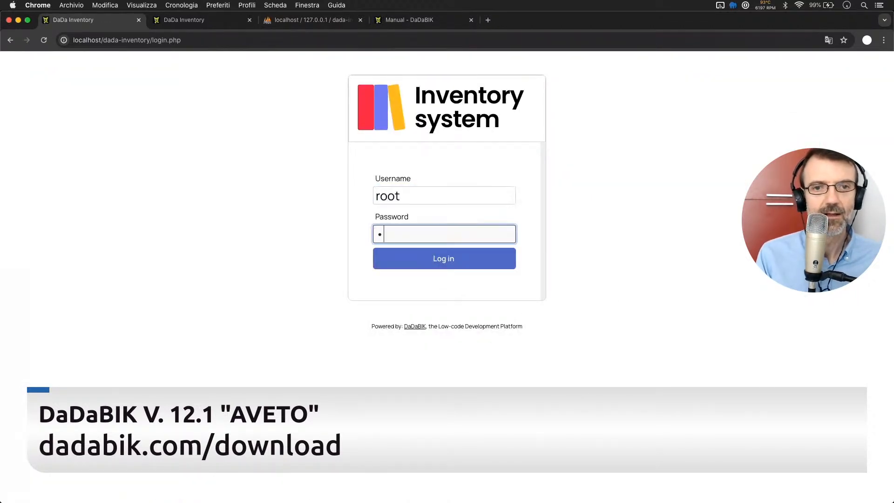
pyautogui.press('Return')
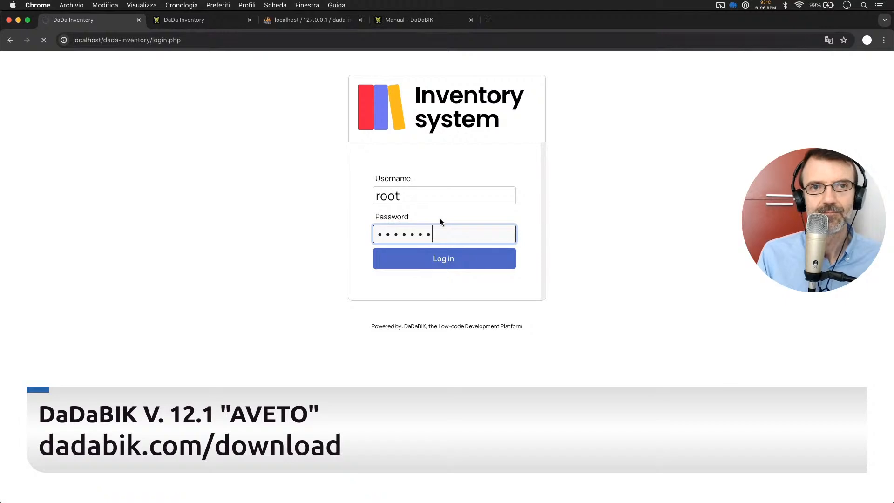
# Return to phpMyAdmin and refresh the dadabik_logs rows to check for the login entry.
pyautogui.click(292, 15)
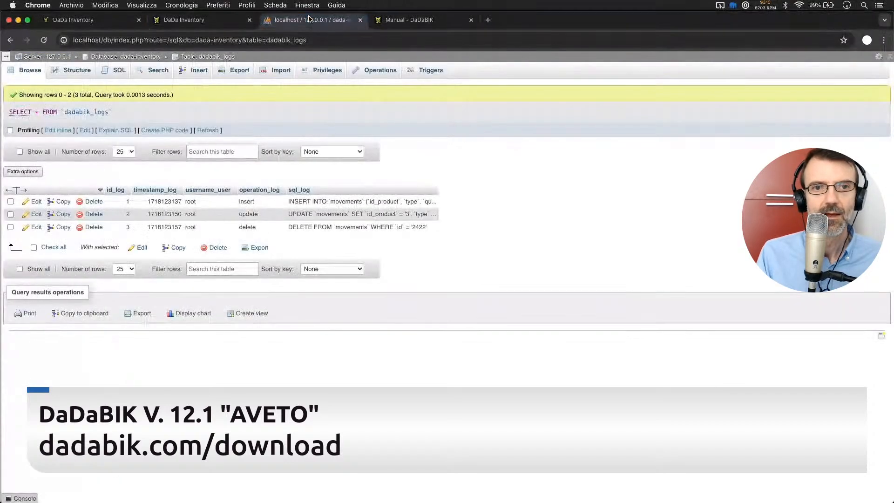
pyautogui.click(208, 130)
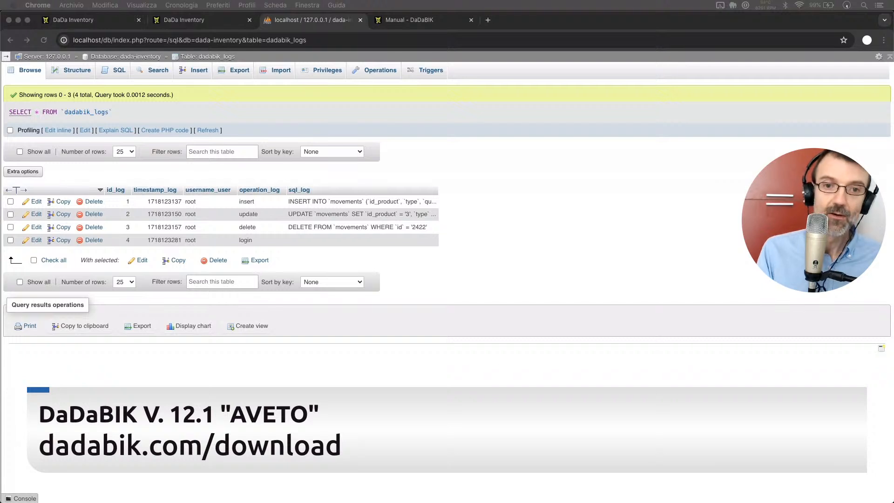
pyautogui.click(547, 211)
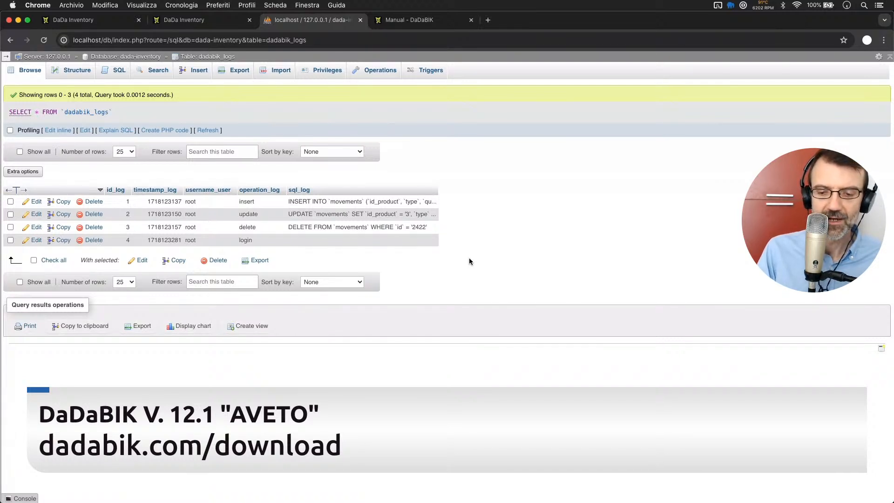
# Show the revisions list for Movements in the inventory app, review it, and return to the dadabik_logs rows for comparison.
pyautogui.click(94, 20)
pyautogui.click(46, 196)
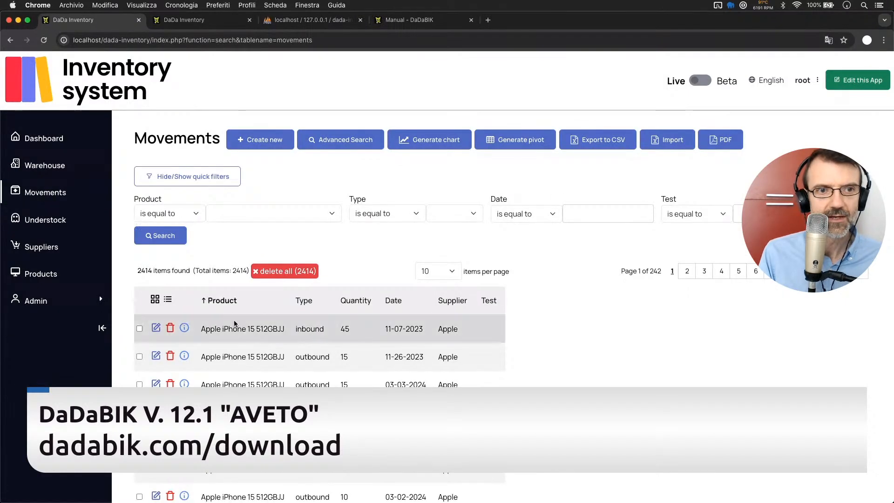
pyautogui.scroll(-5, 236, 324)
pyautogui.click(170, 419)
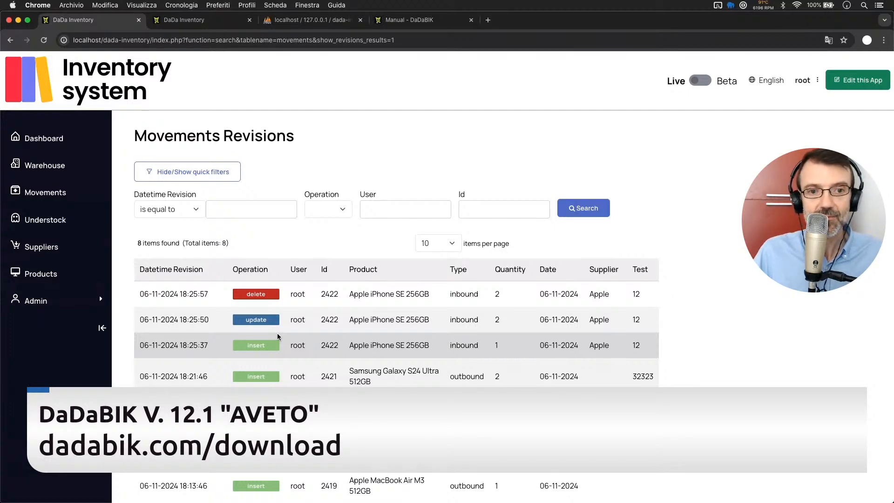
pyautogui.scroll(-2, 447, 303)
pyautogui.scroll(2, 447, 303)
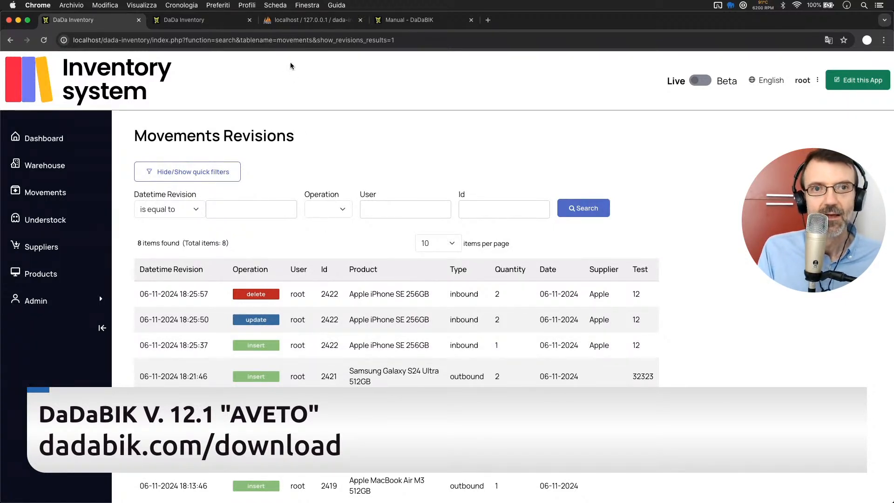
pyautogui.click(293, 21)
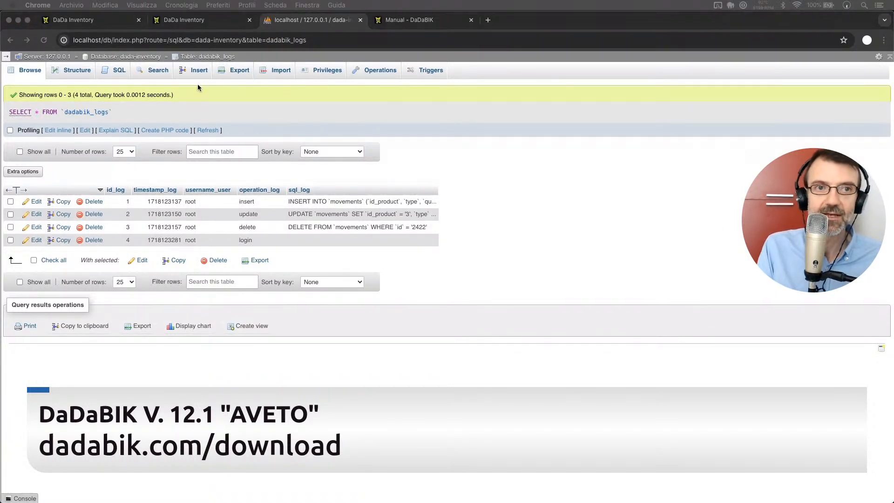
# Open the first inbound Apple iPhone 15 512GBJJ movement in the inventory app for editing and show its revisions.
pyautogui.click(74, 20)
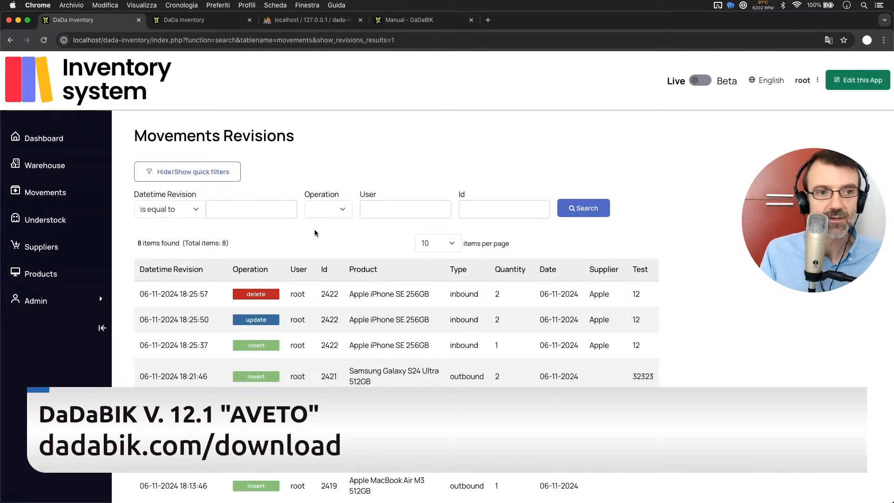
pyautogui.click(50, 194)
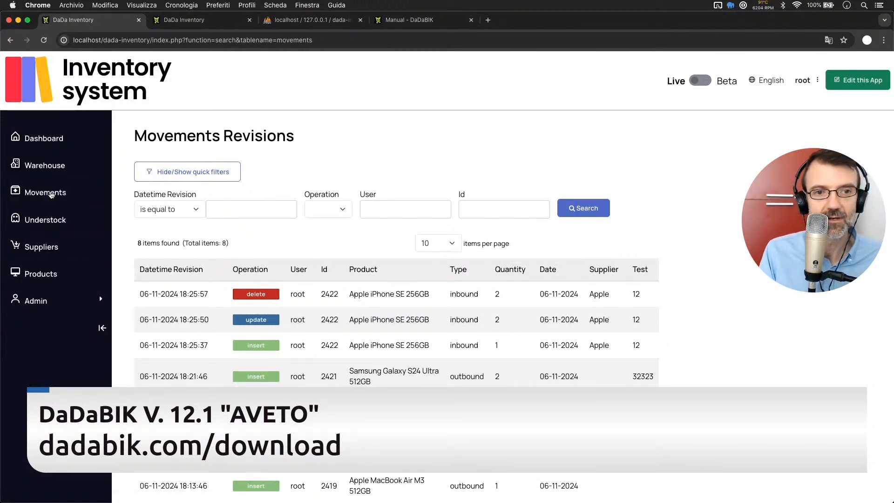
pyautogui.scroll(-3, 158, 254)
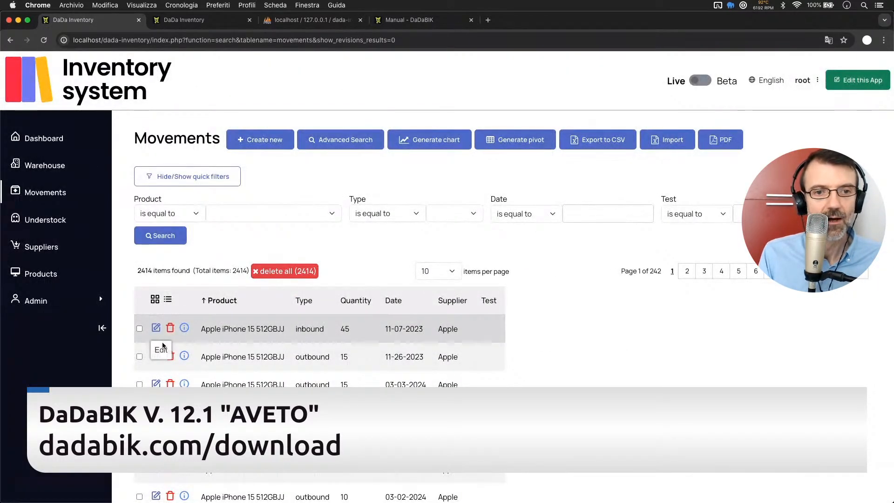
pyautogui.click(157, 329)
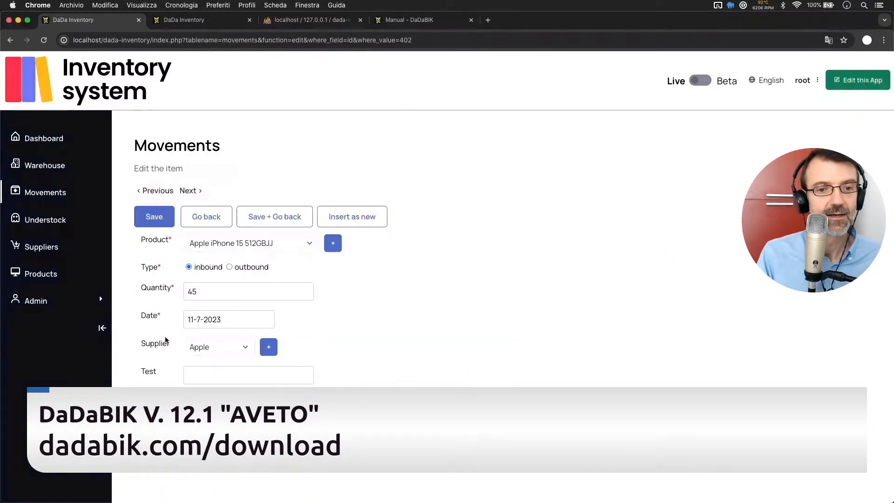
pyautogui.click(184, 459)
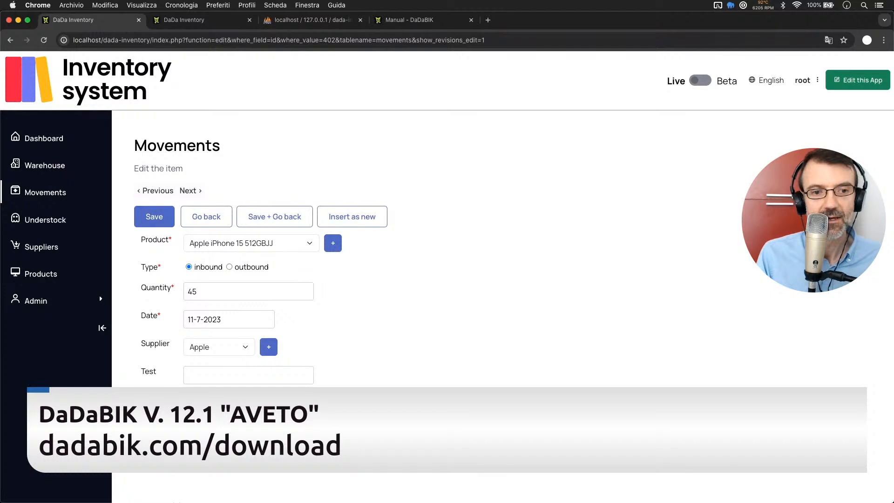
pyautogui.scroll(-3, 447, 232)
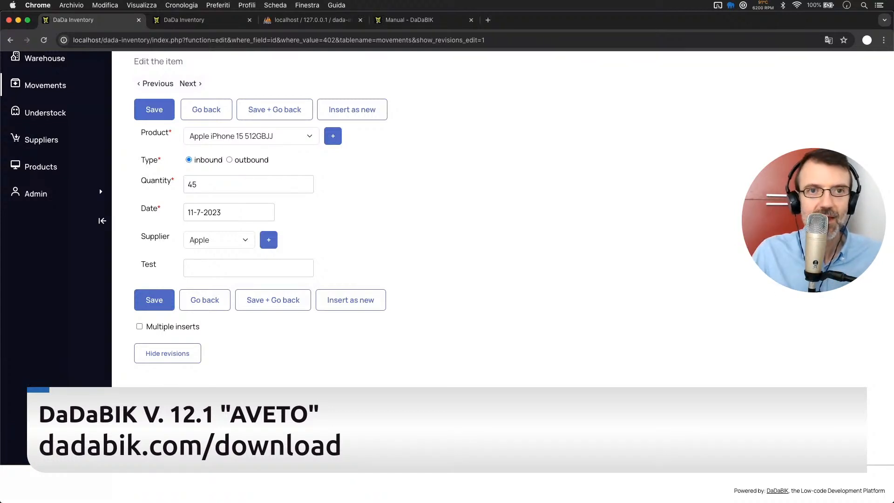
# Review the dadabik_logs rows in phpMyAdmin once more and return to the movement's edit form.
pyautogui.click(323, 20)
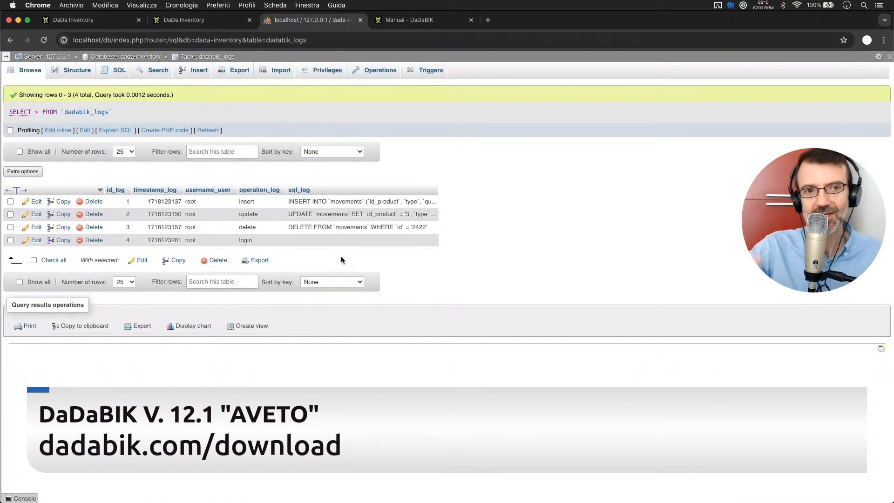
pyautogui.press('super+plus')
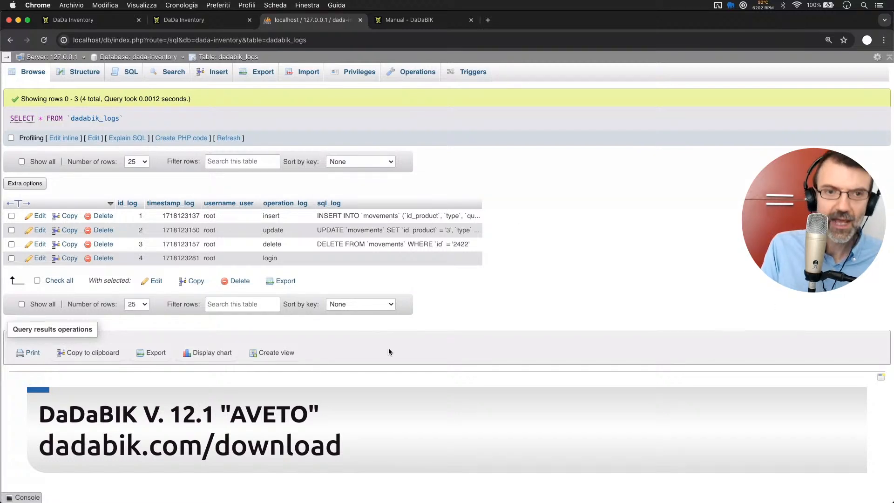
pyautogui.click(77, 19)
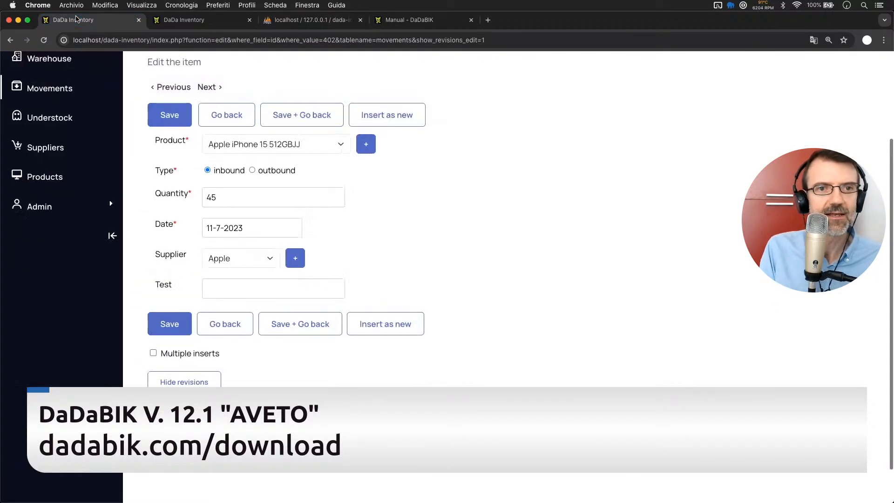
pyautogui.press('super+minus')
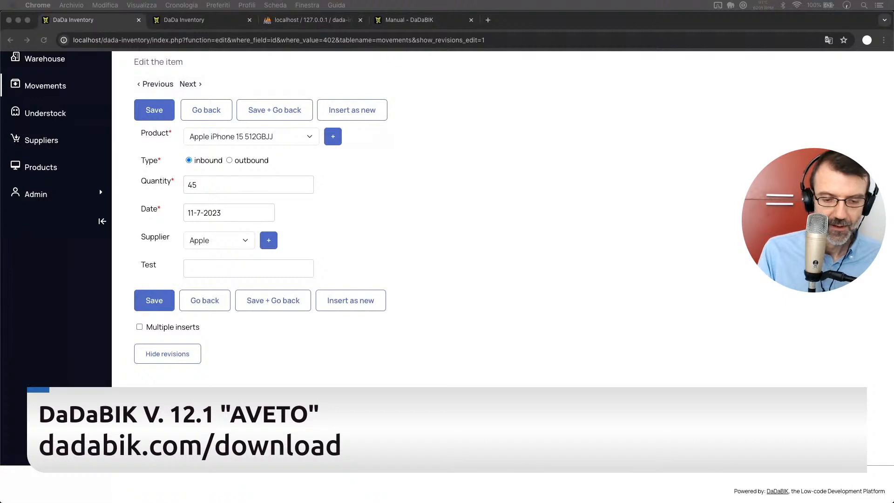
pyautogui.click(439, 216)
pyautogui.scroll(3, 440, 215)
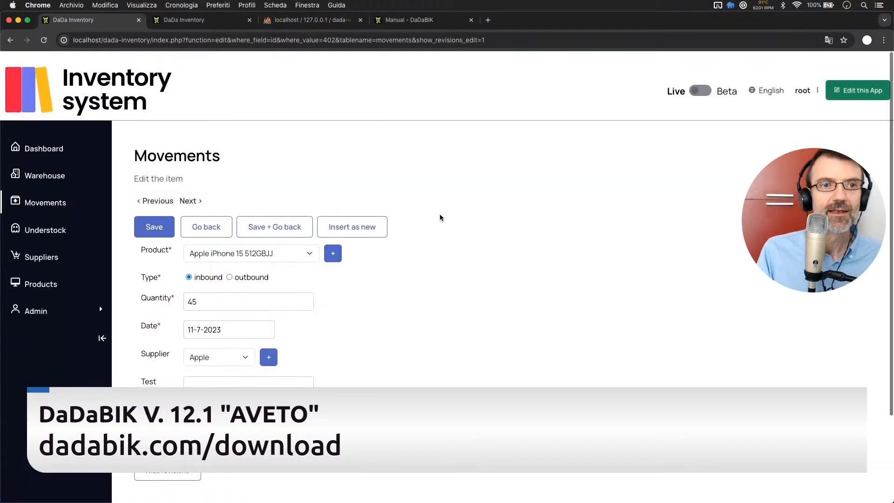